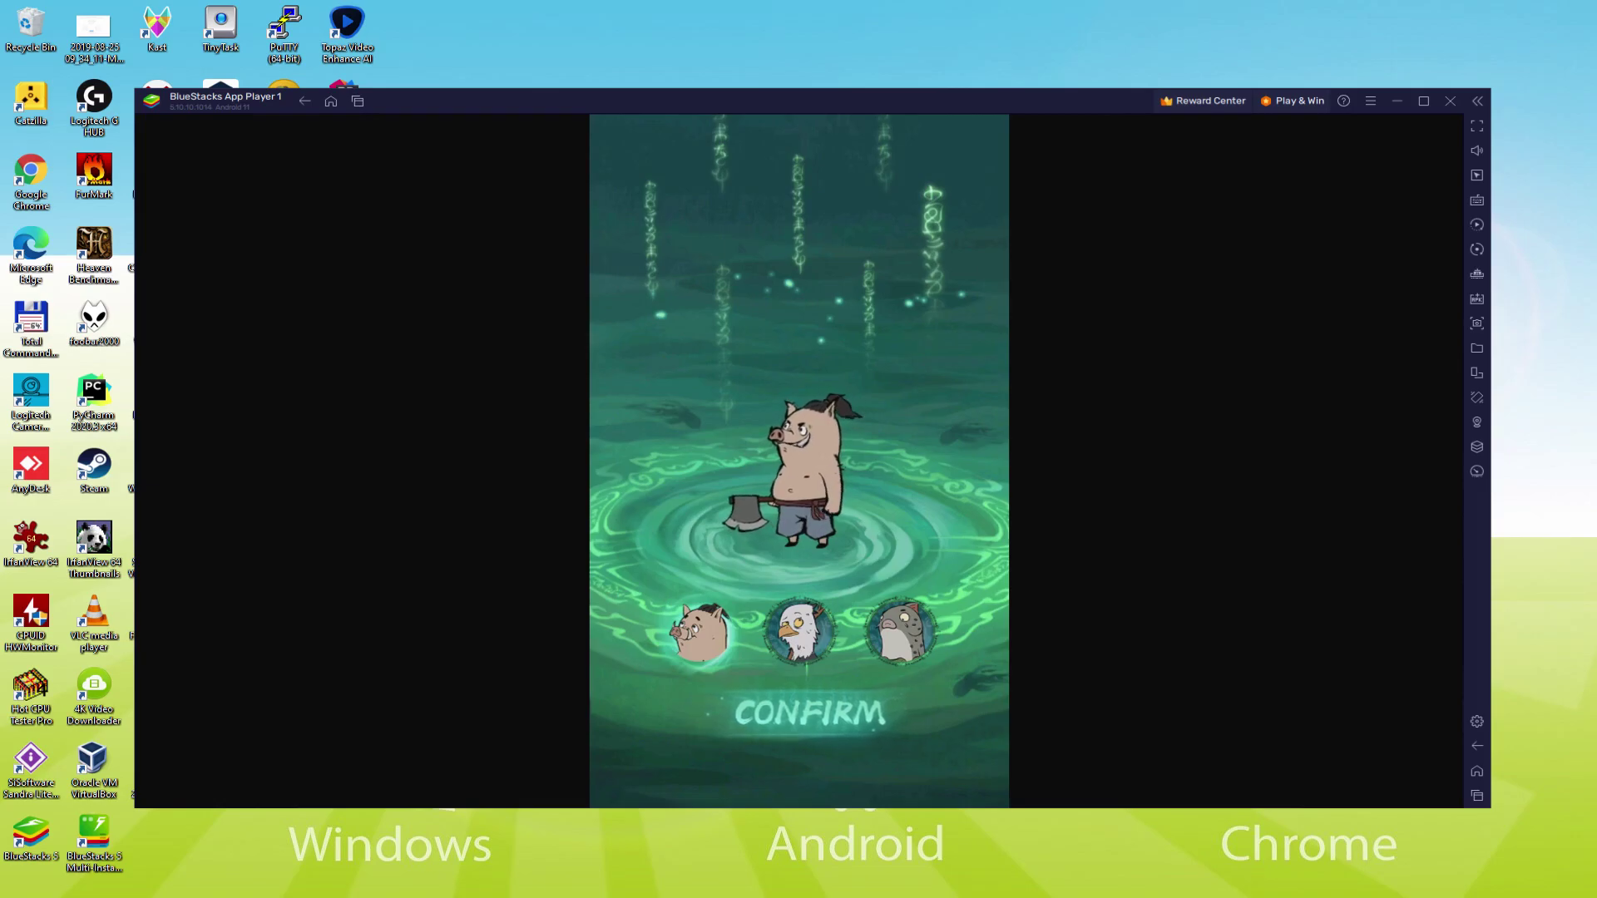
Choose the pig as the playable character and go through Luna Rabbit's introduction to the Divine Tree.
left_click(694, 656)
left_click(819, 715)
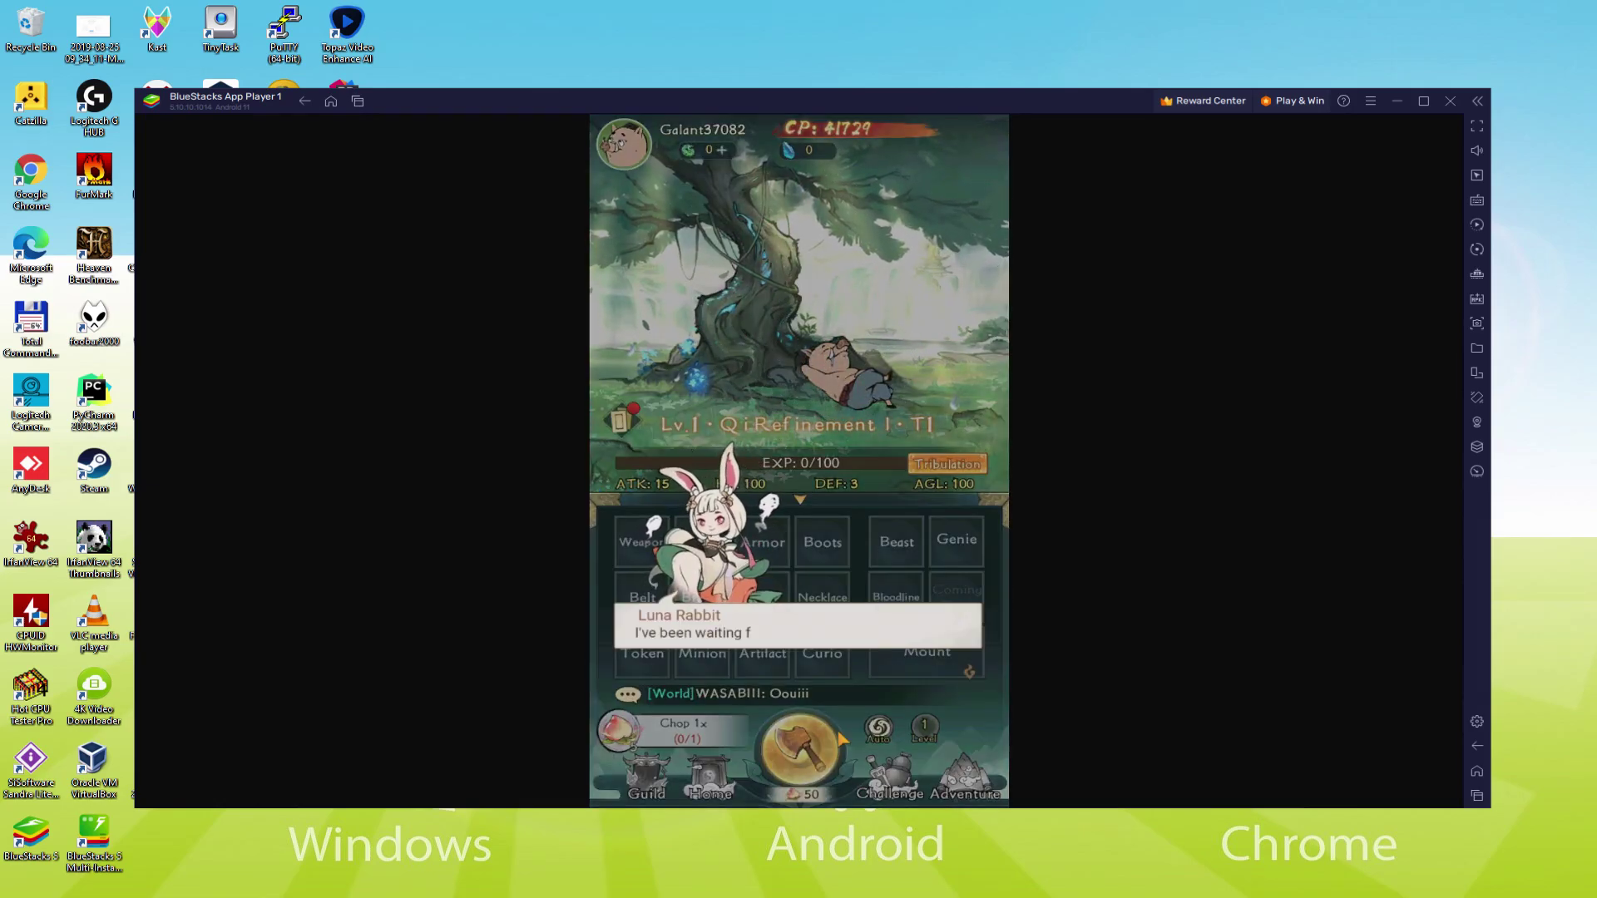
left_click(865, 646)
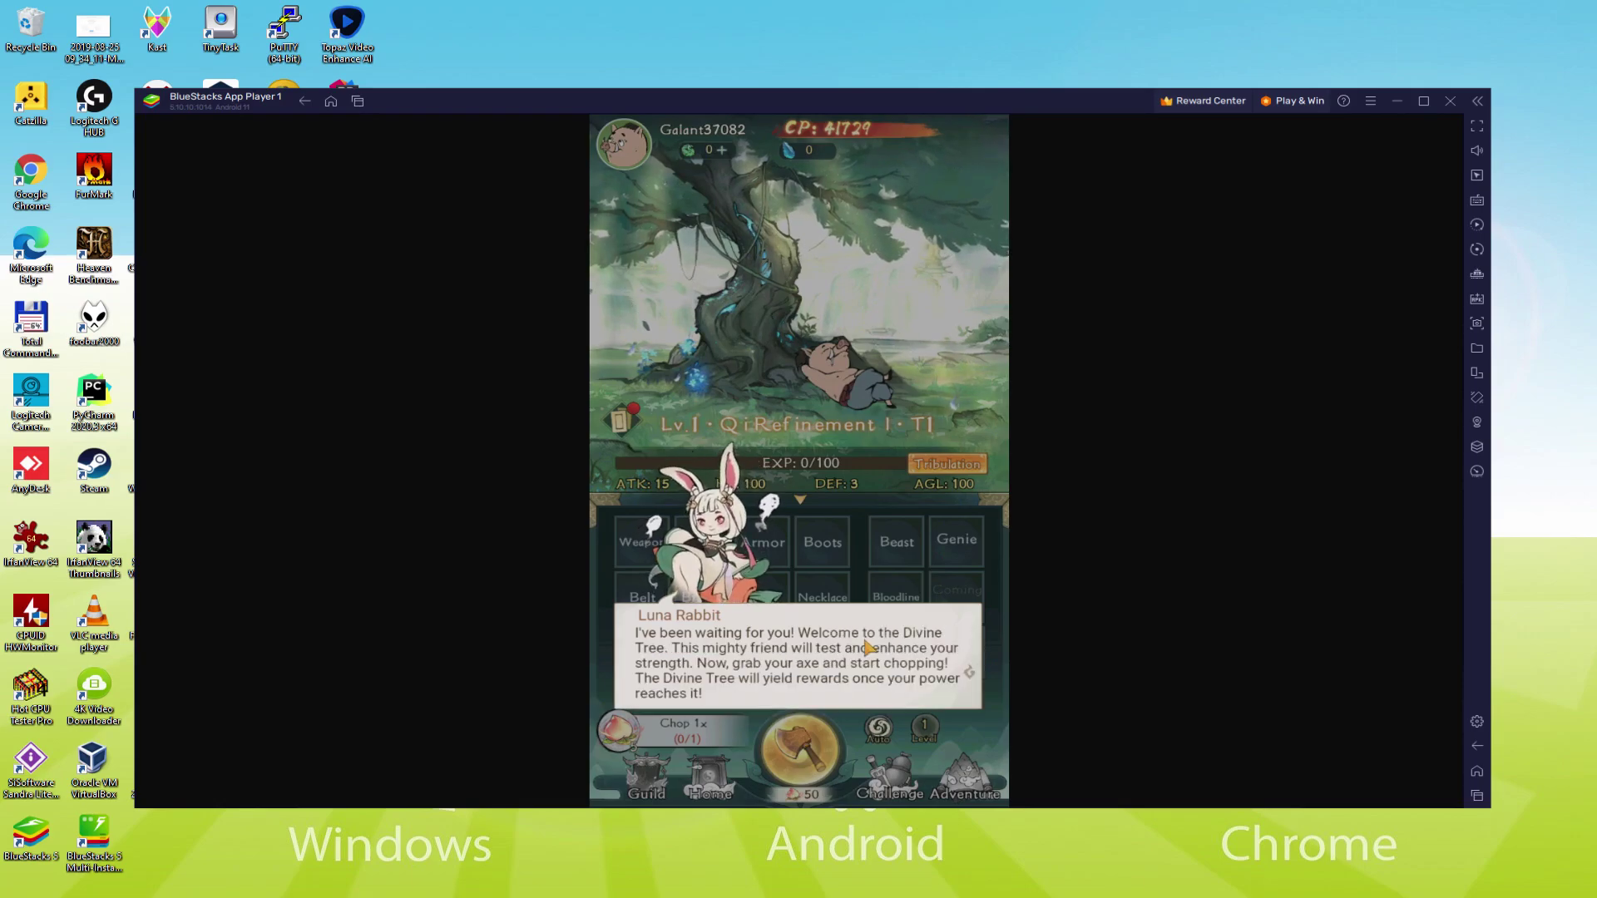
left_click(872, 680)
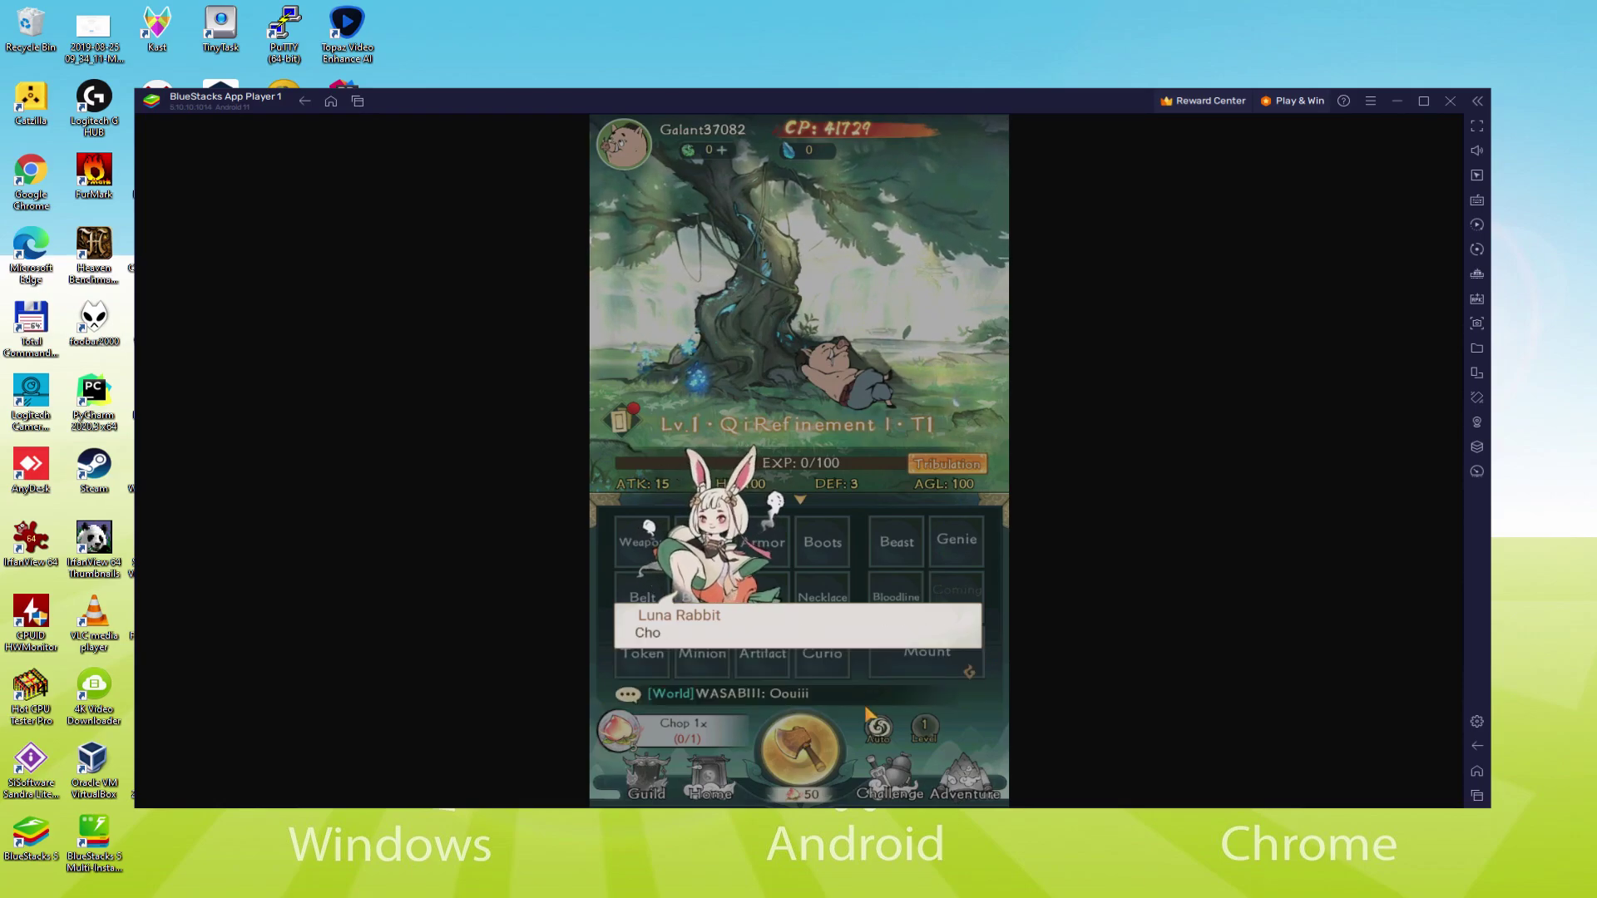
left_click(836, 659)
Chop the Divine Tree once and equip the Basic Skysplitter weapon it yields.
left_click(800, 749)
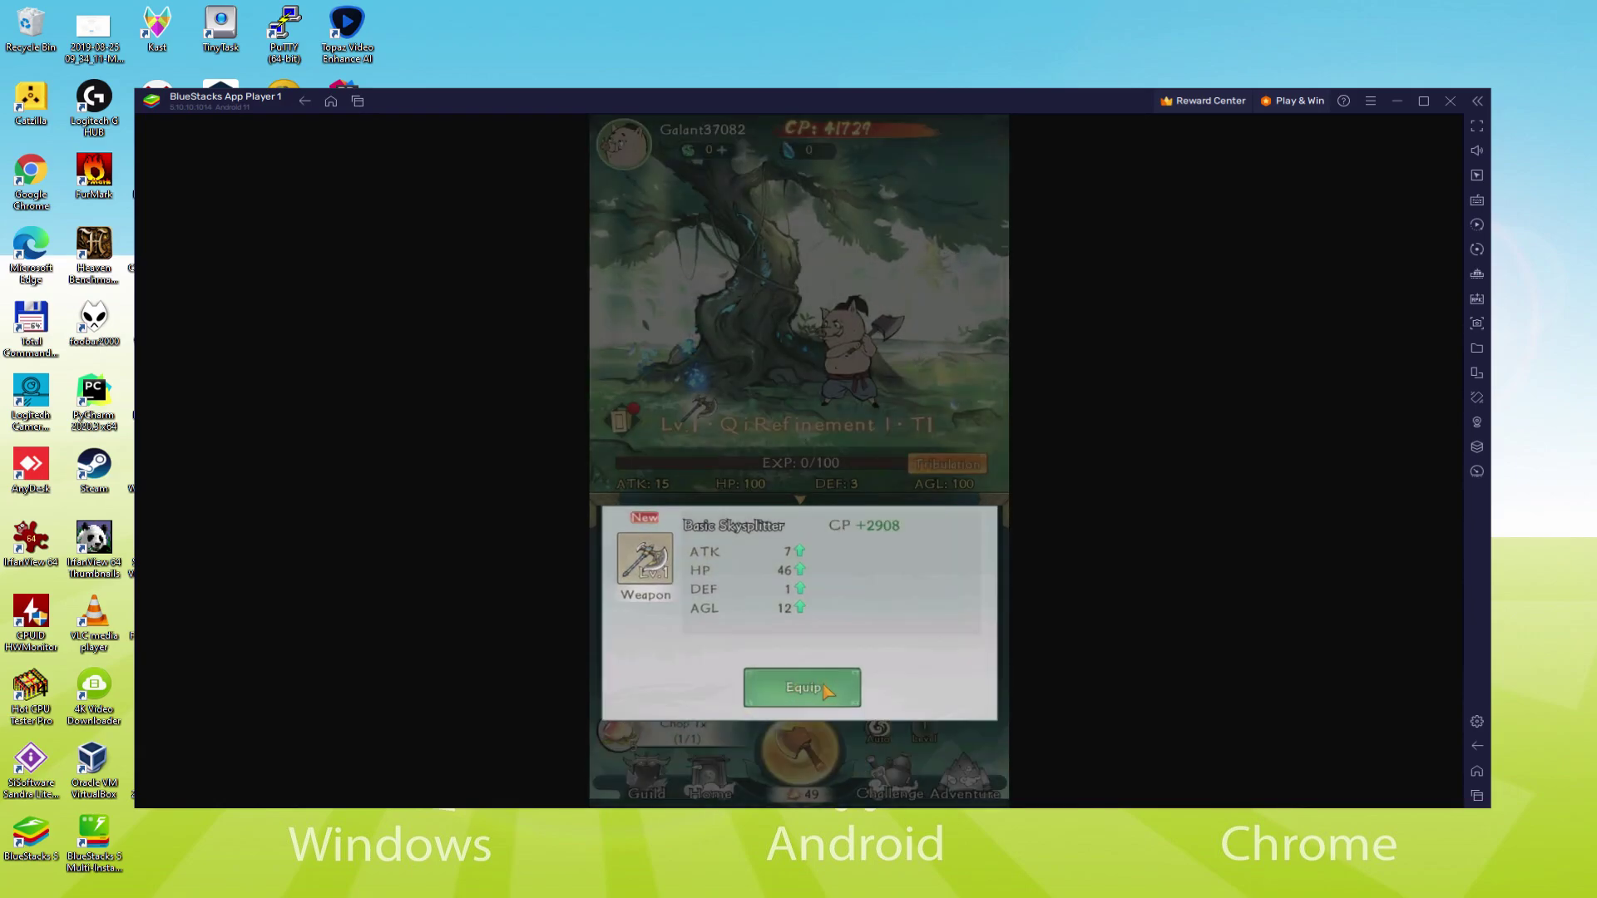
left_click(828, 691)
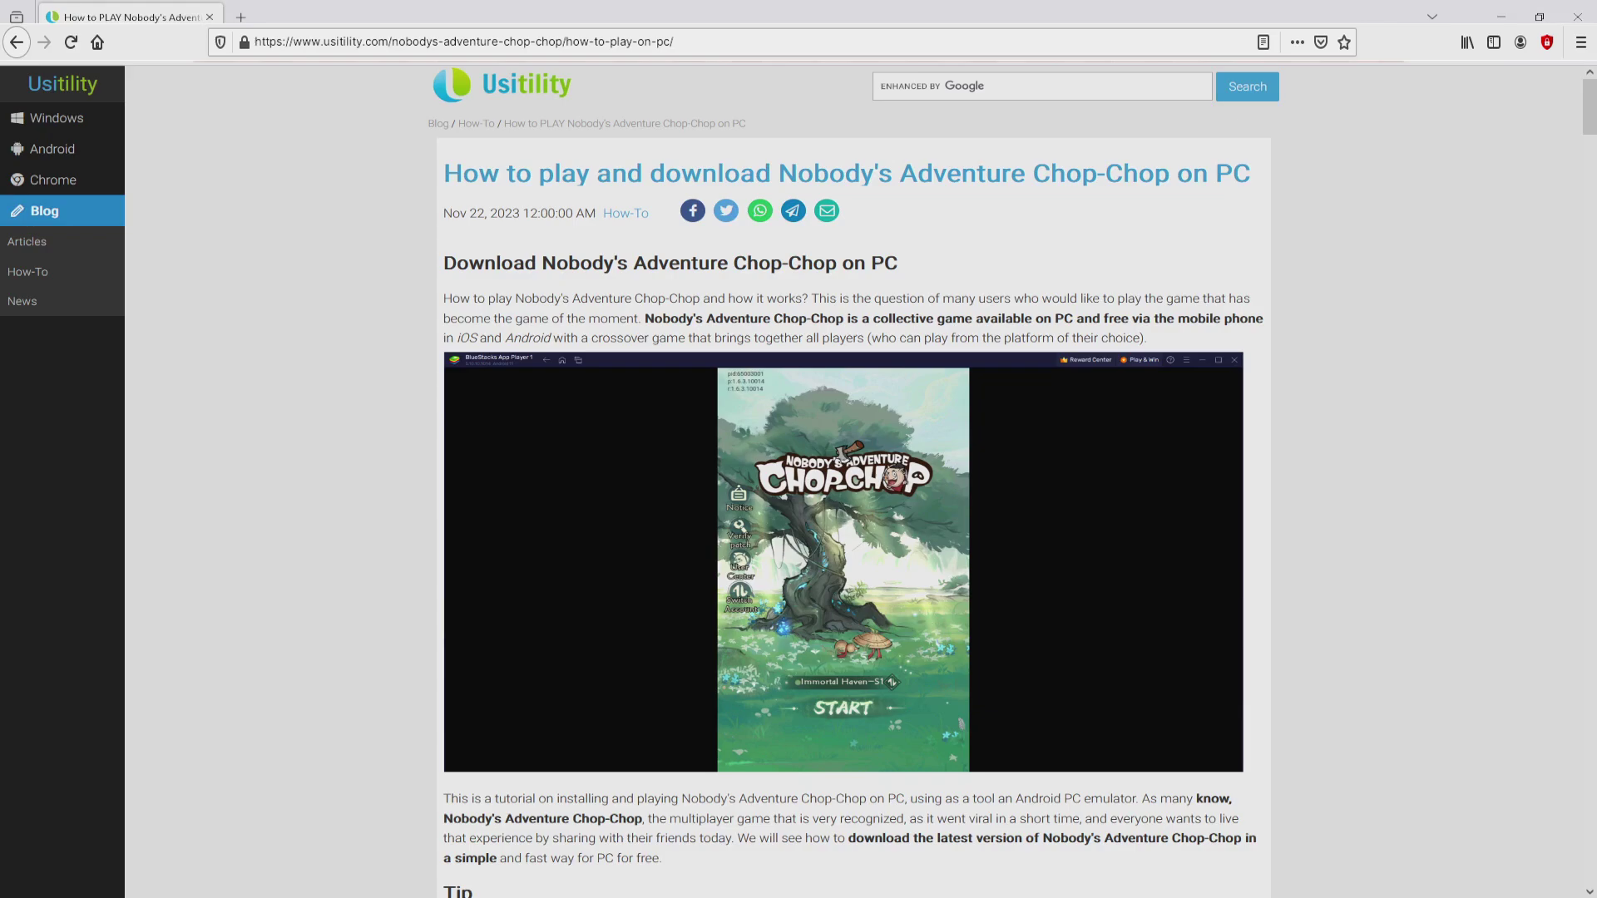
From the Usitility guide's PC download link, open the BlueStacks page for Nobody's Adventure Chop-Chop and review its overview and game features.
scroll(853, 482, "down", 4)
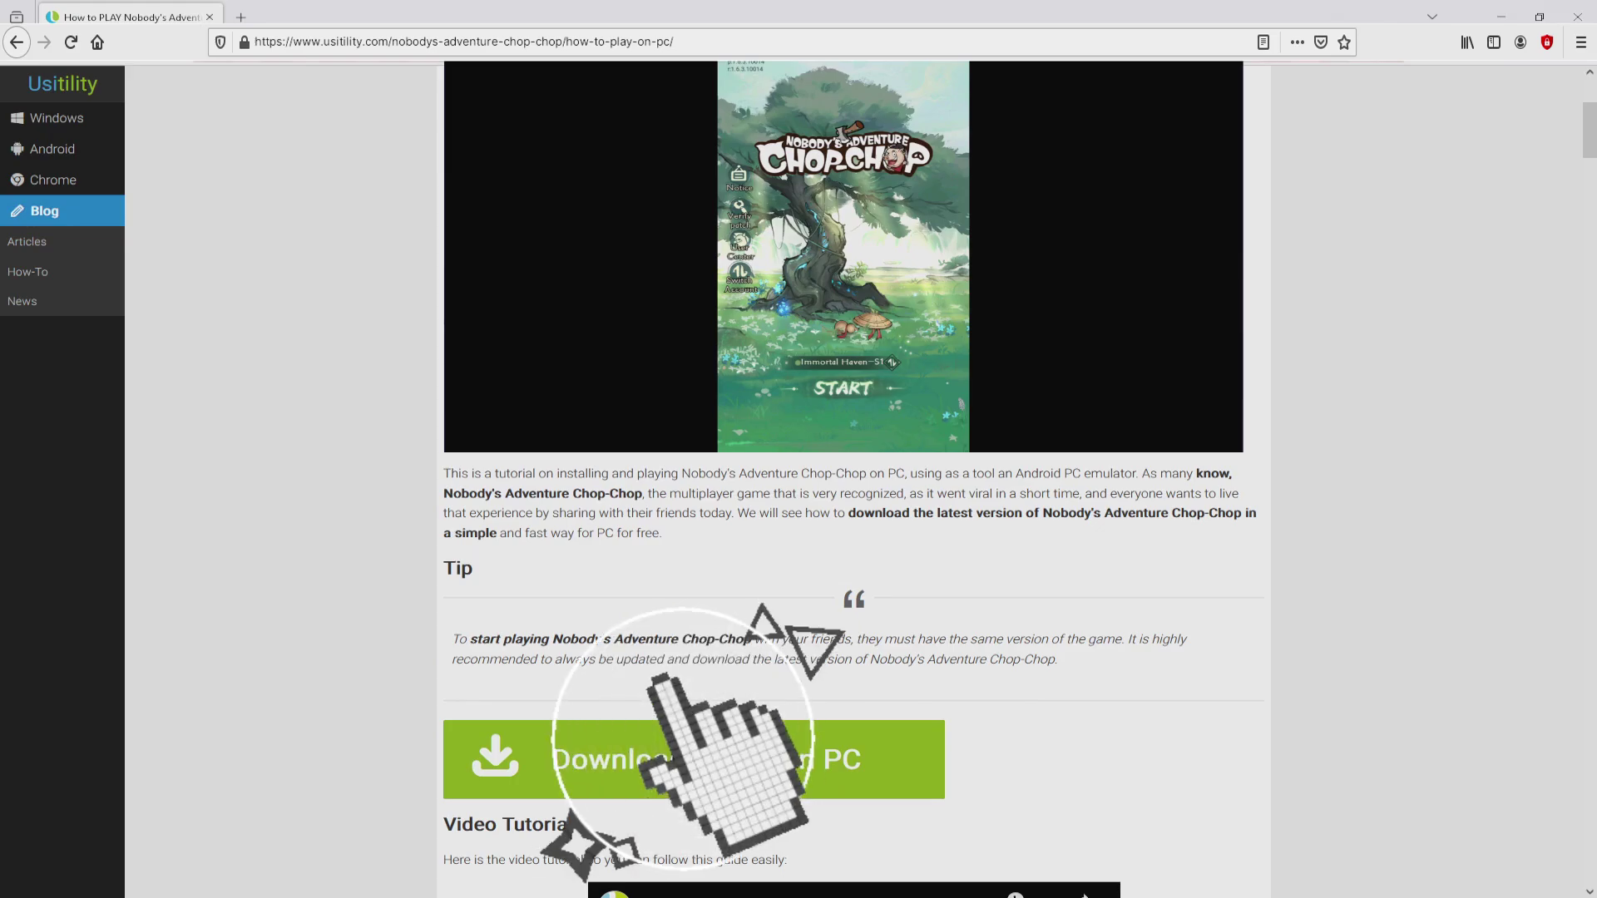
left_click(694, 759)
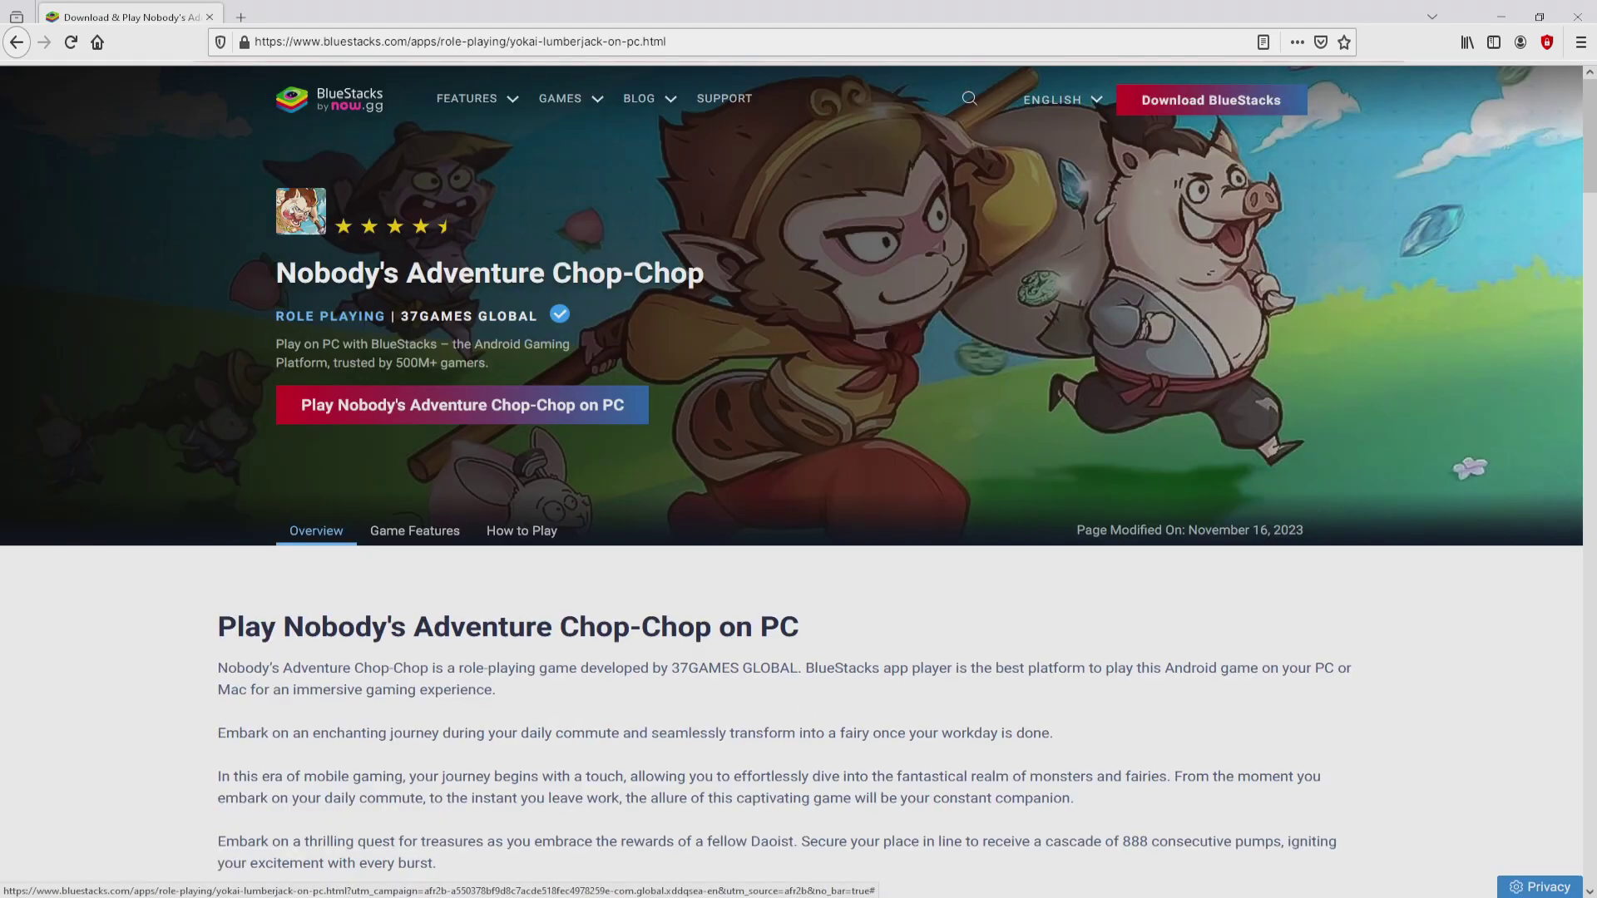
scroll(790, 499, "down", 15)
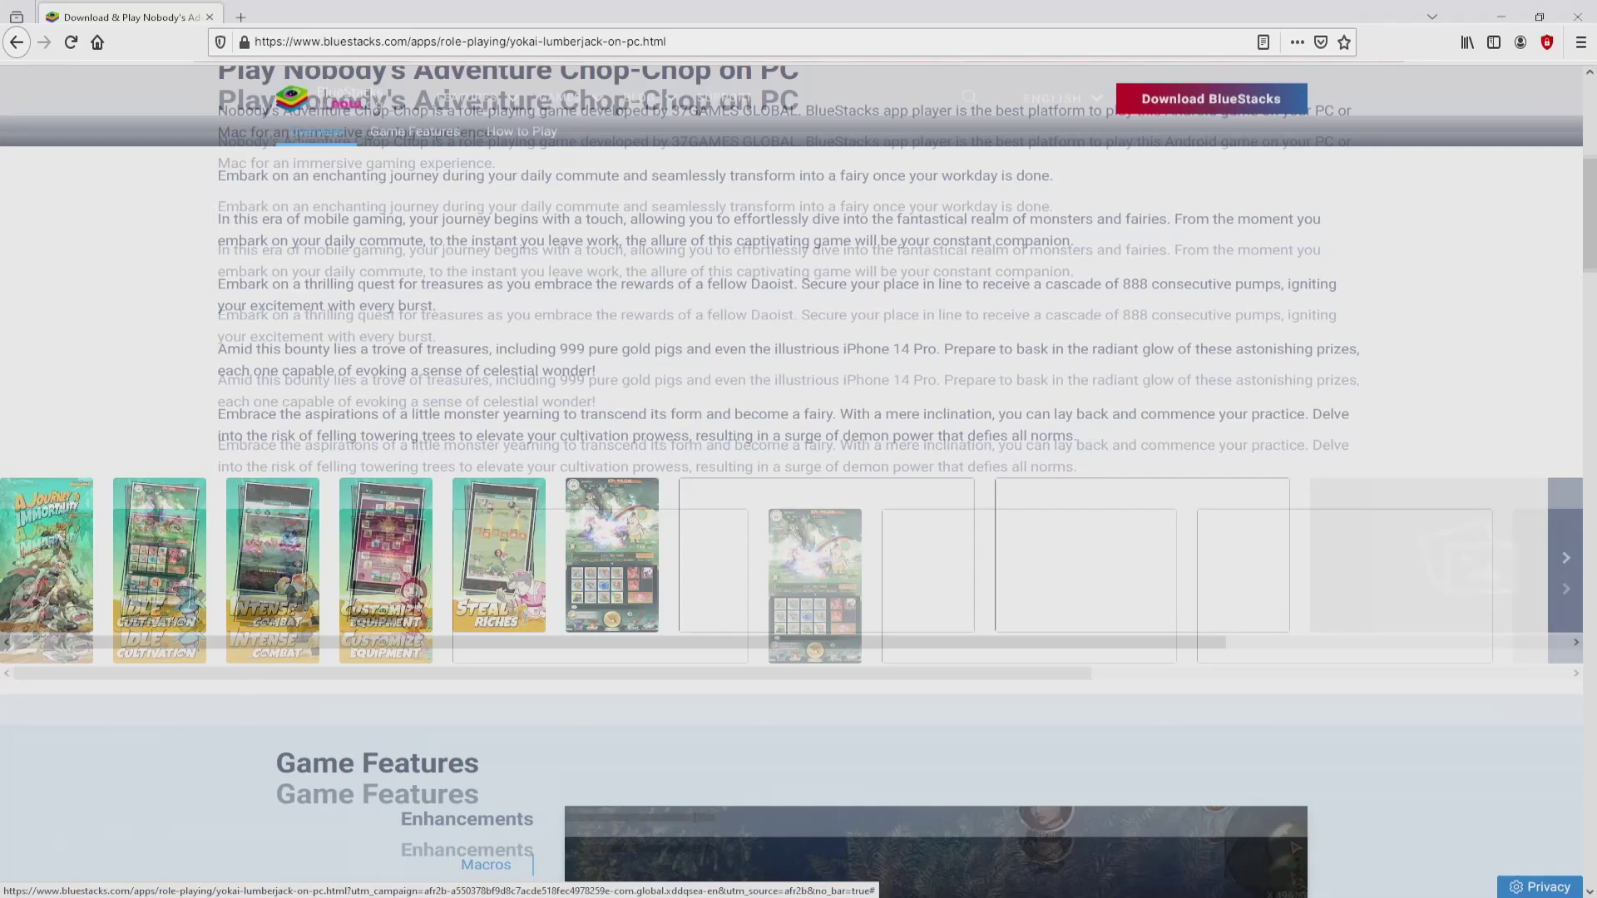
scroll(790, 499, "up", 5)
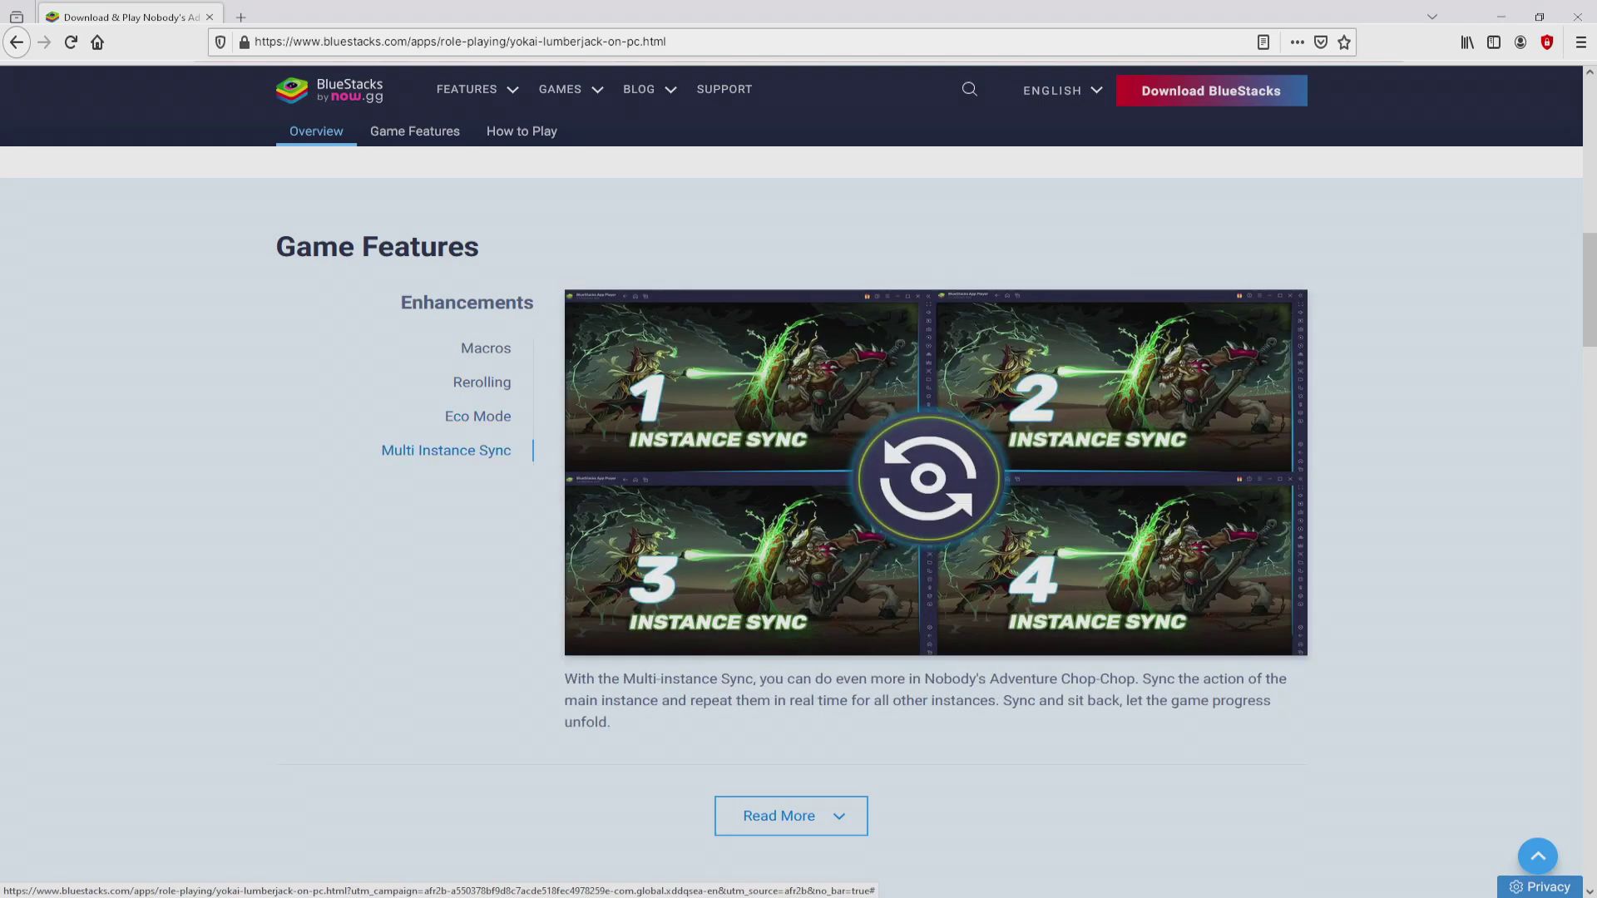
key("Home")
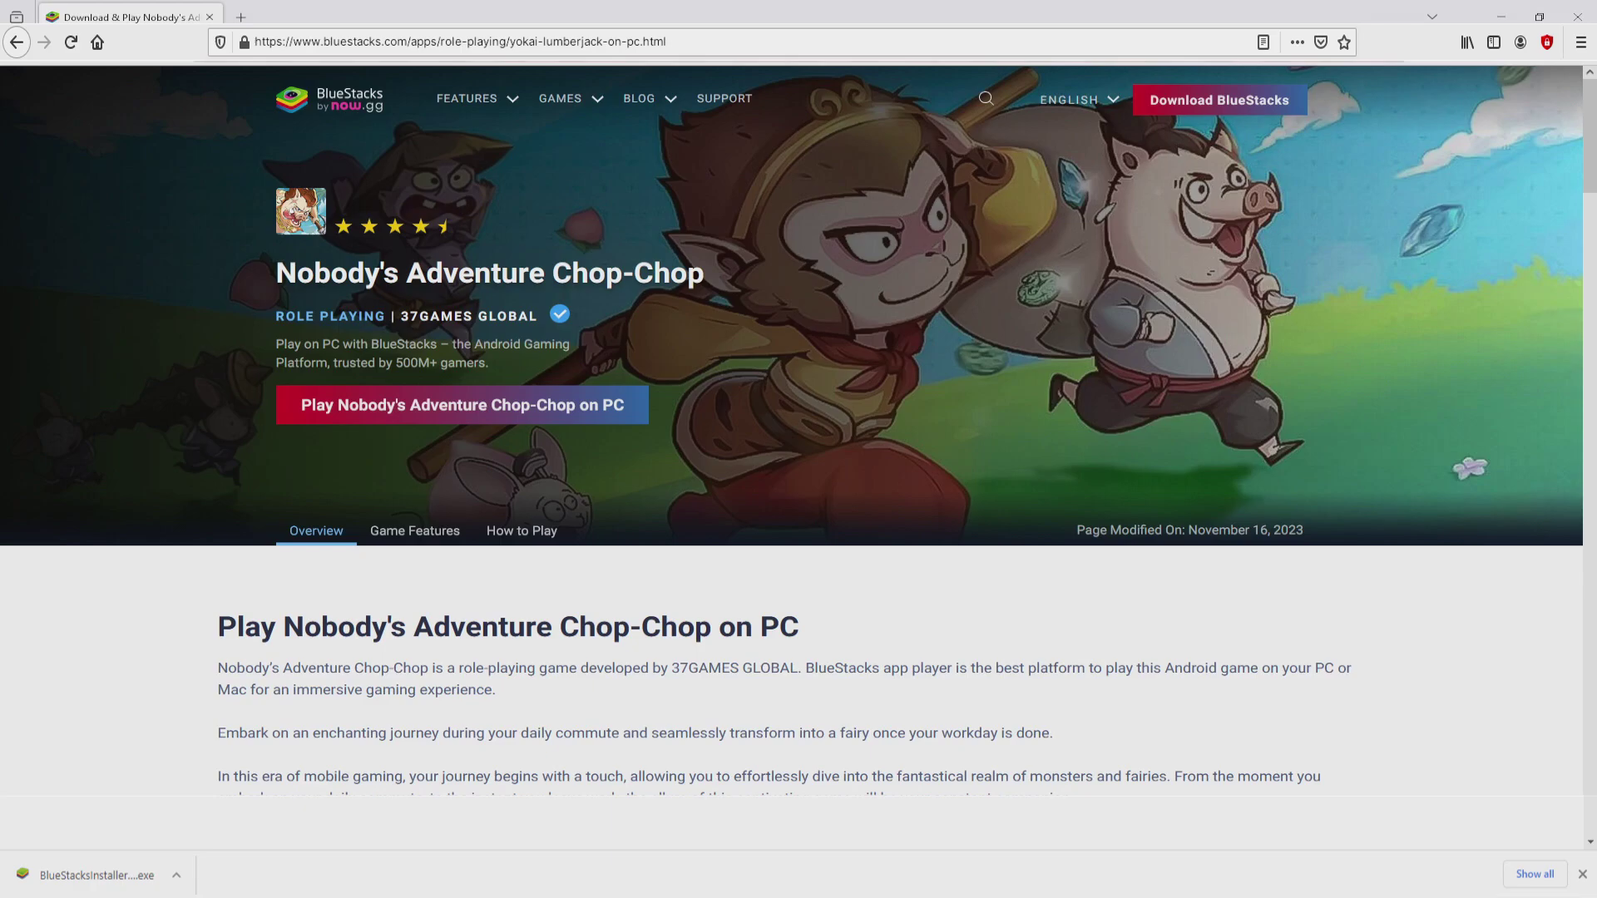
Run the downloaded BlueStacks installer and start the BlueStacks 5 installation with the software license accepted.
left_click(97, 876)
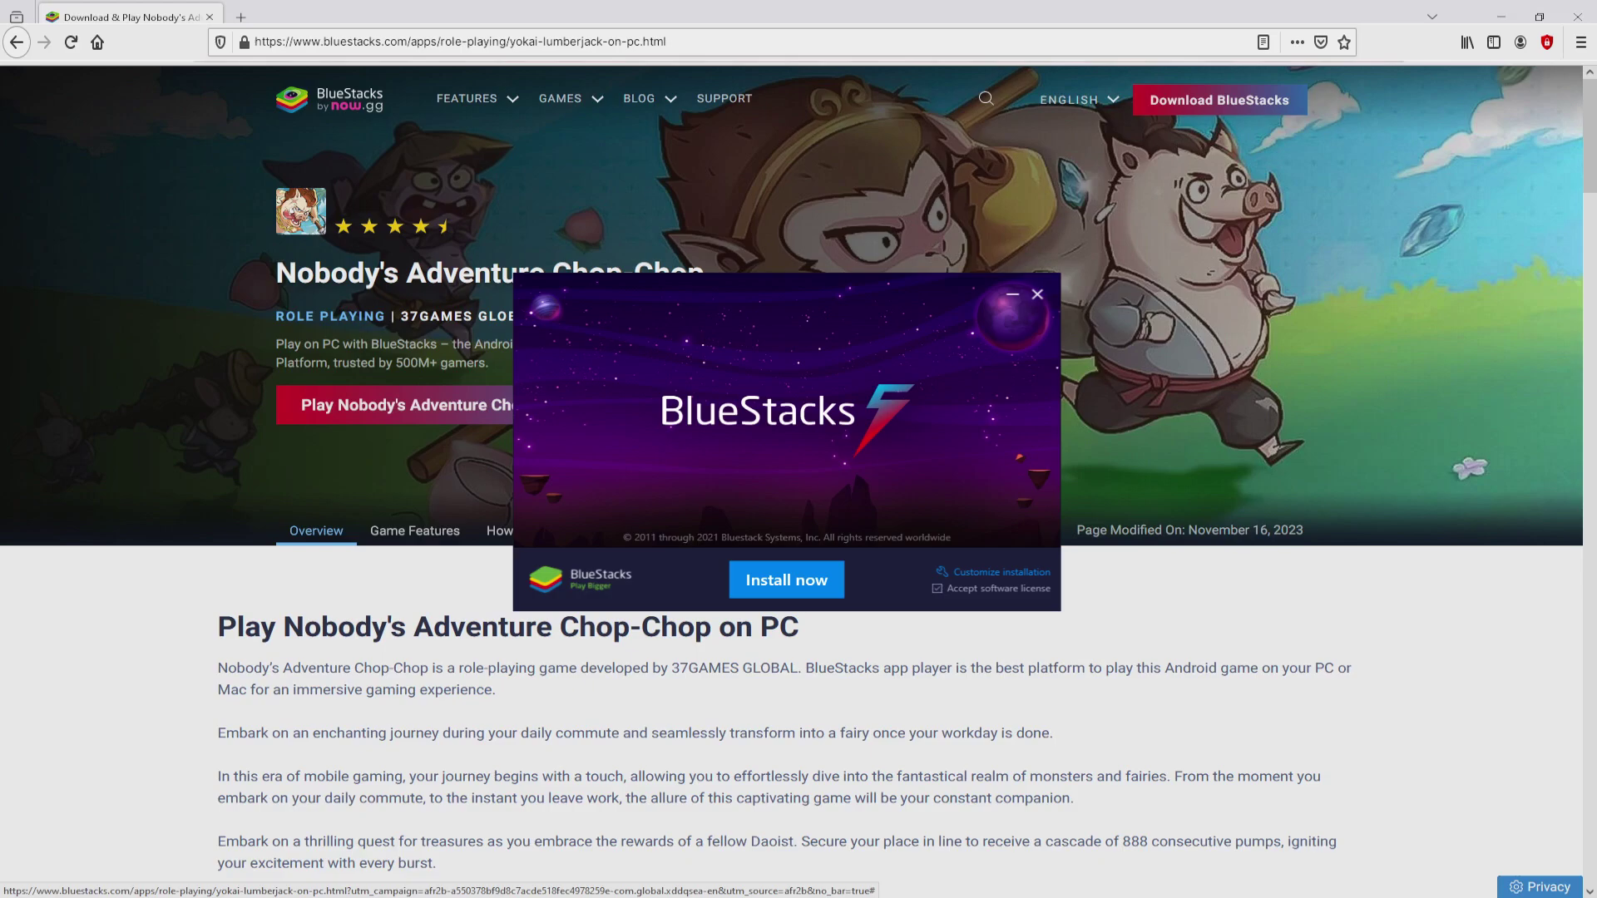
key("super+Down")
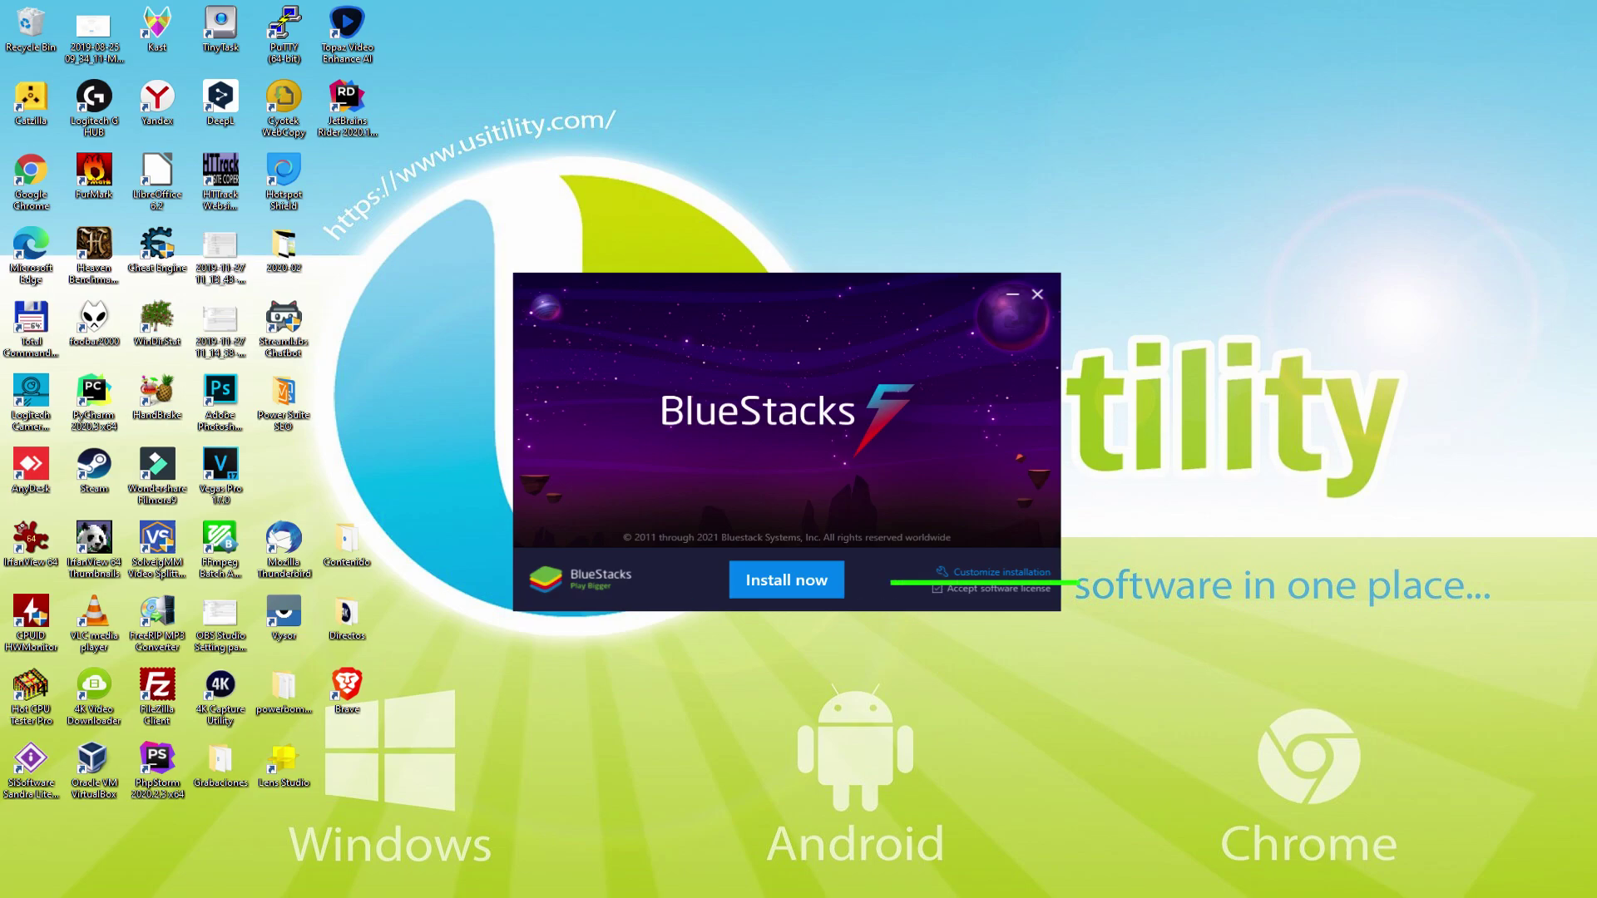
left_click(979, 571)
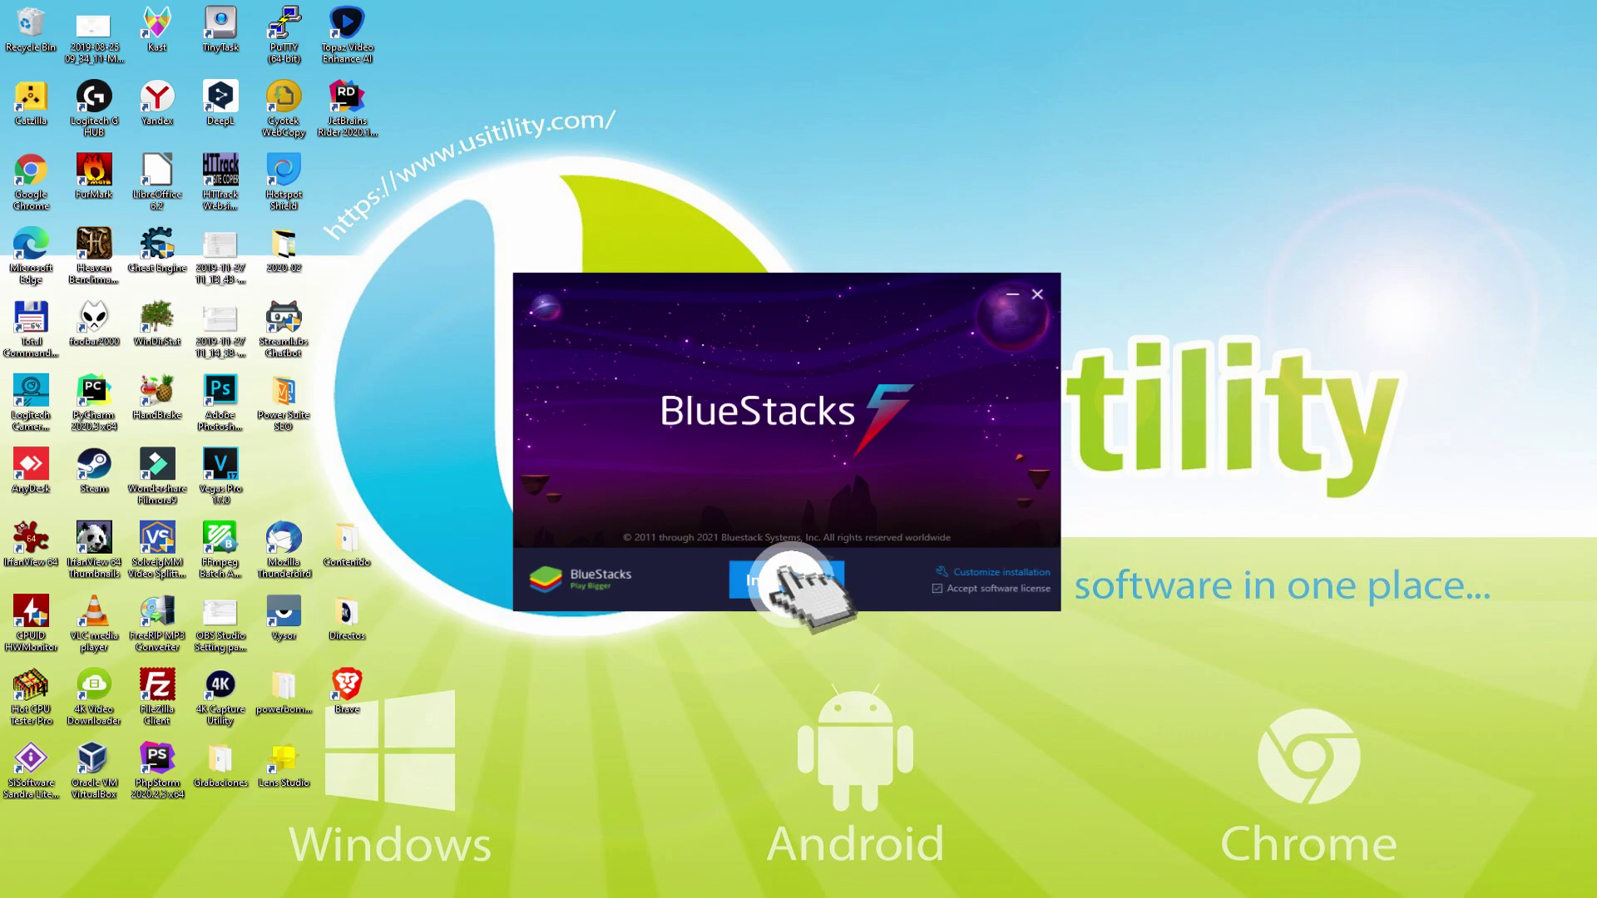
left_click(786, 580)
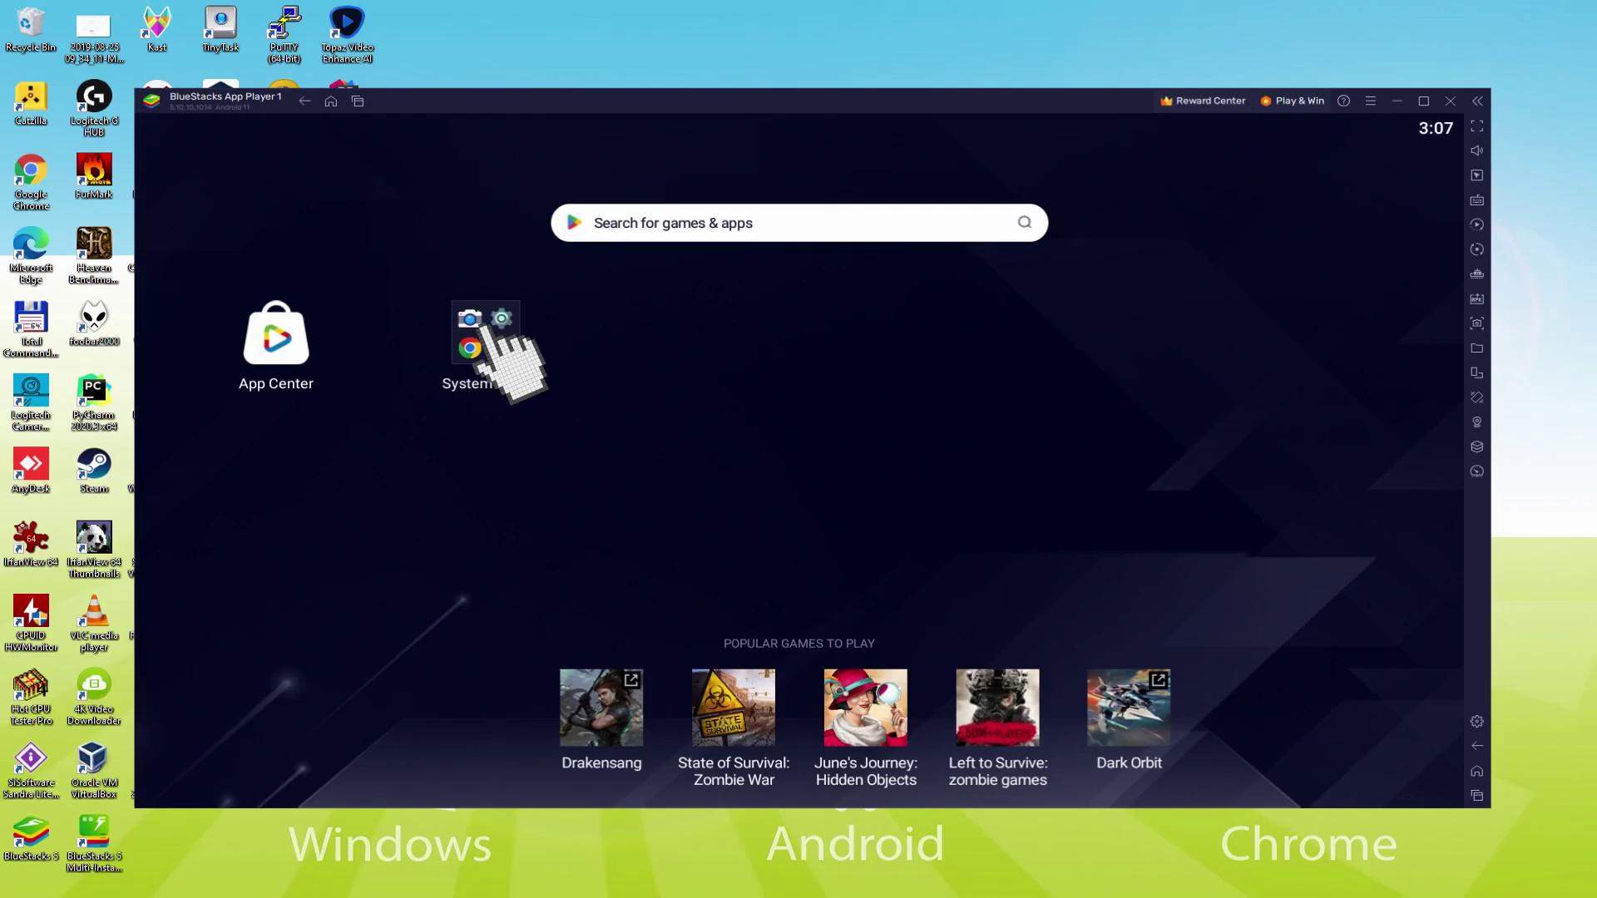
Open the Play Store from the System apps folder and start signing in to a Google account.
left_click(231, 353)
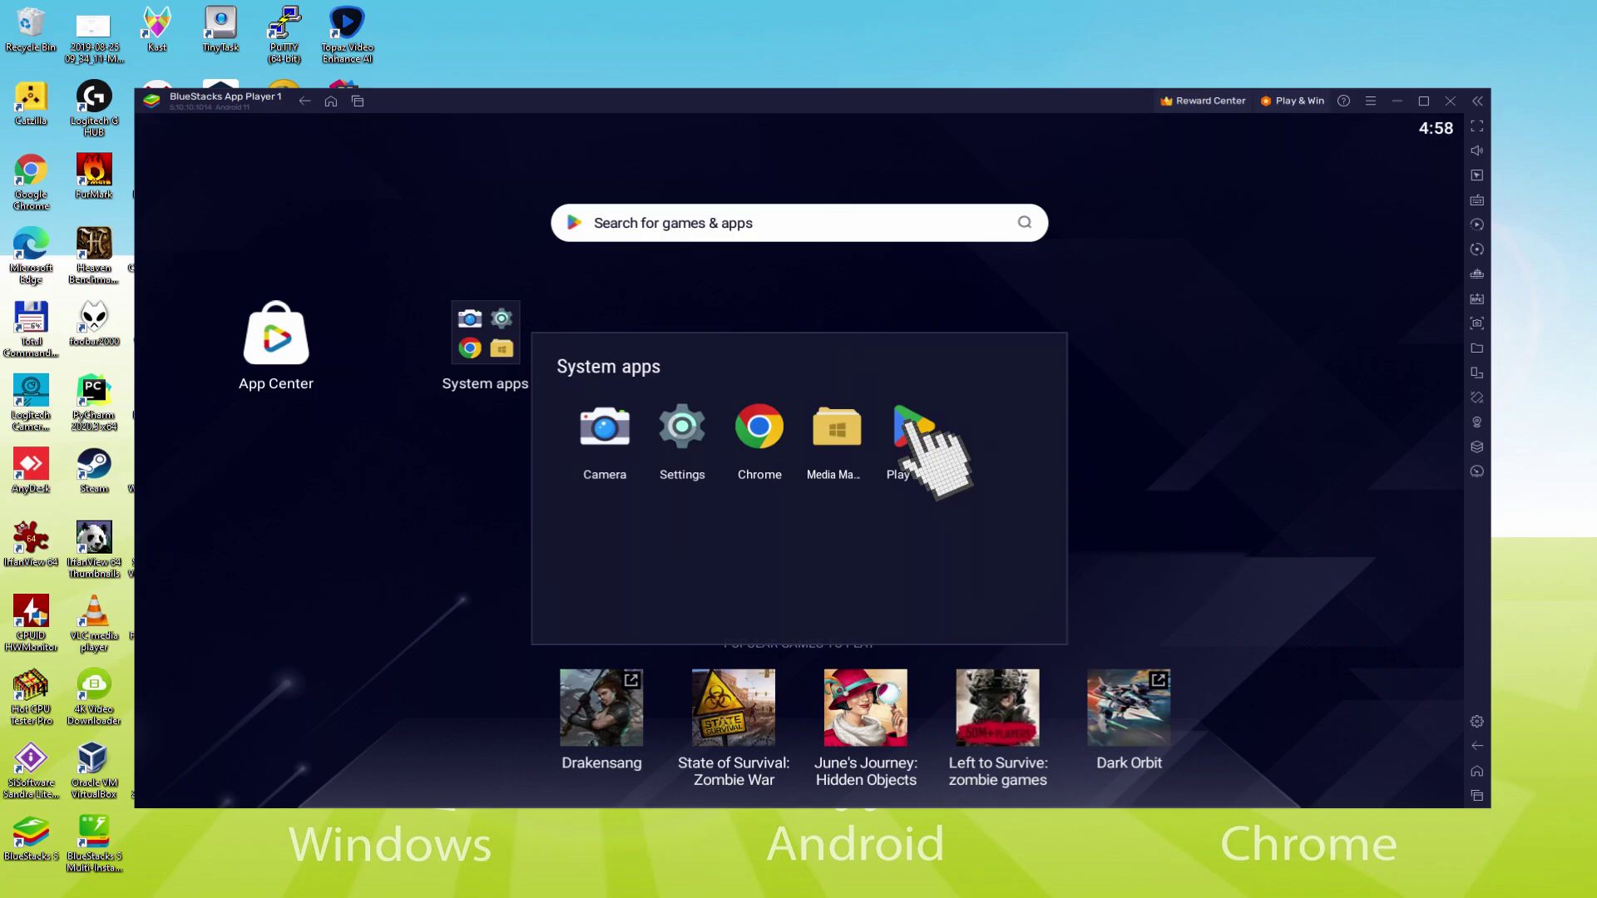
left_click(906, 424)
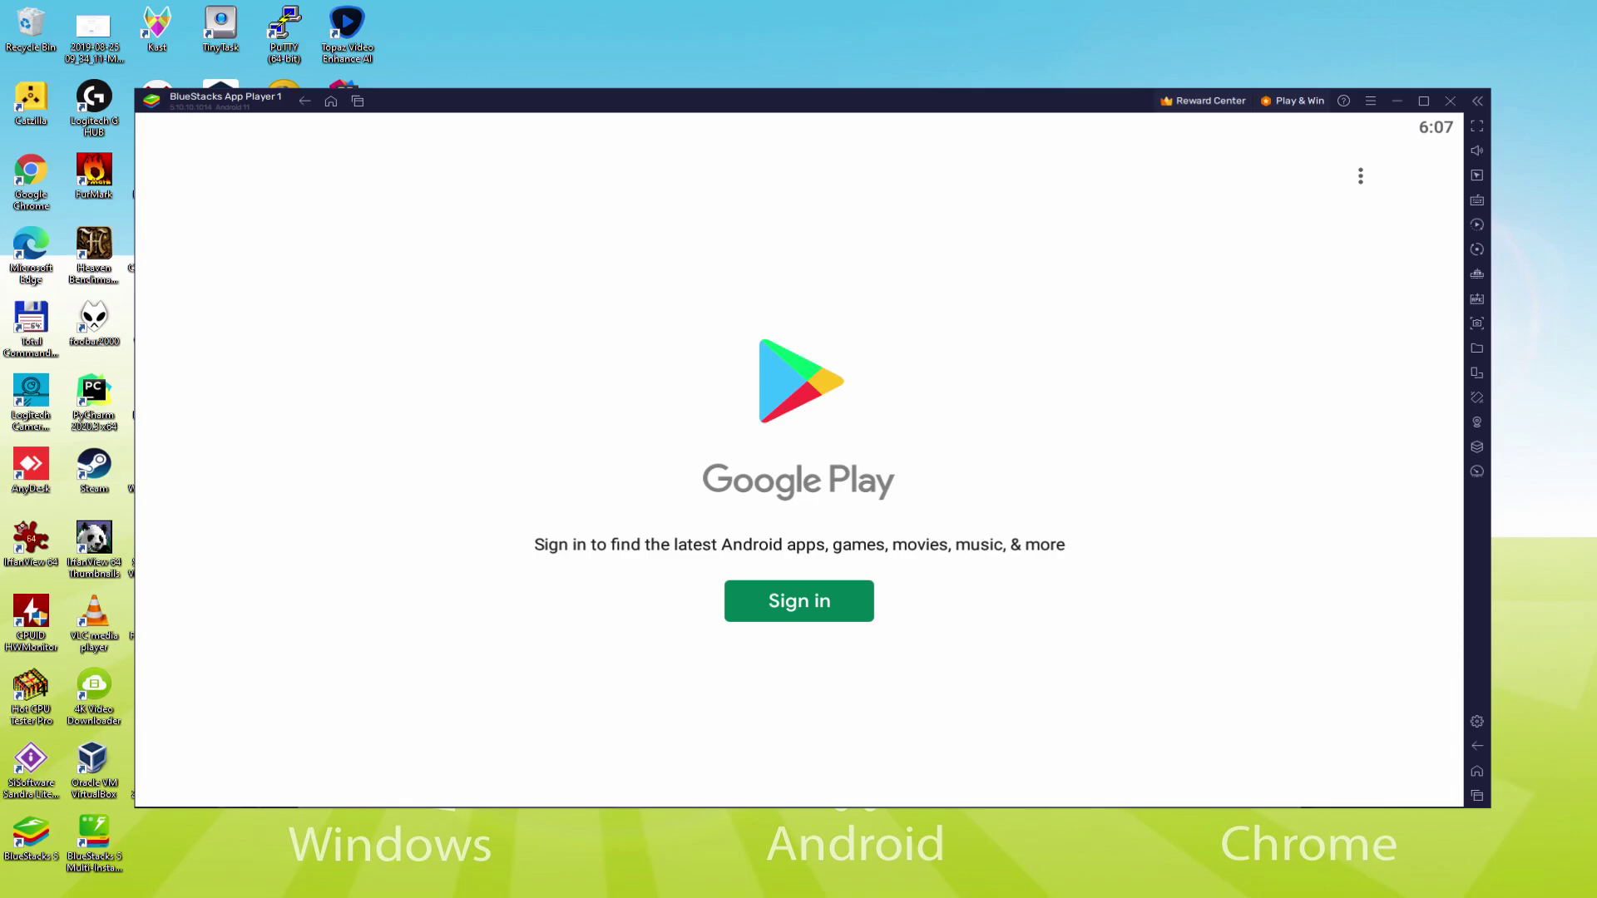
left_click(800, 593)
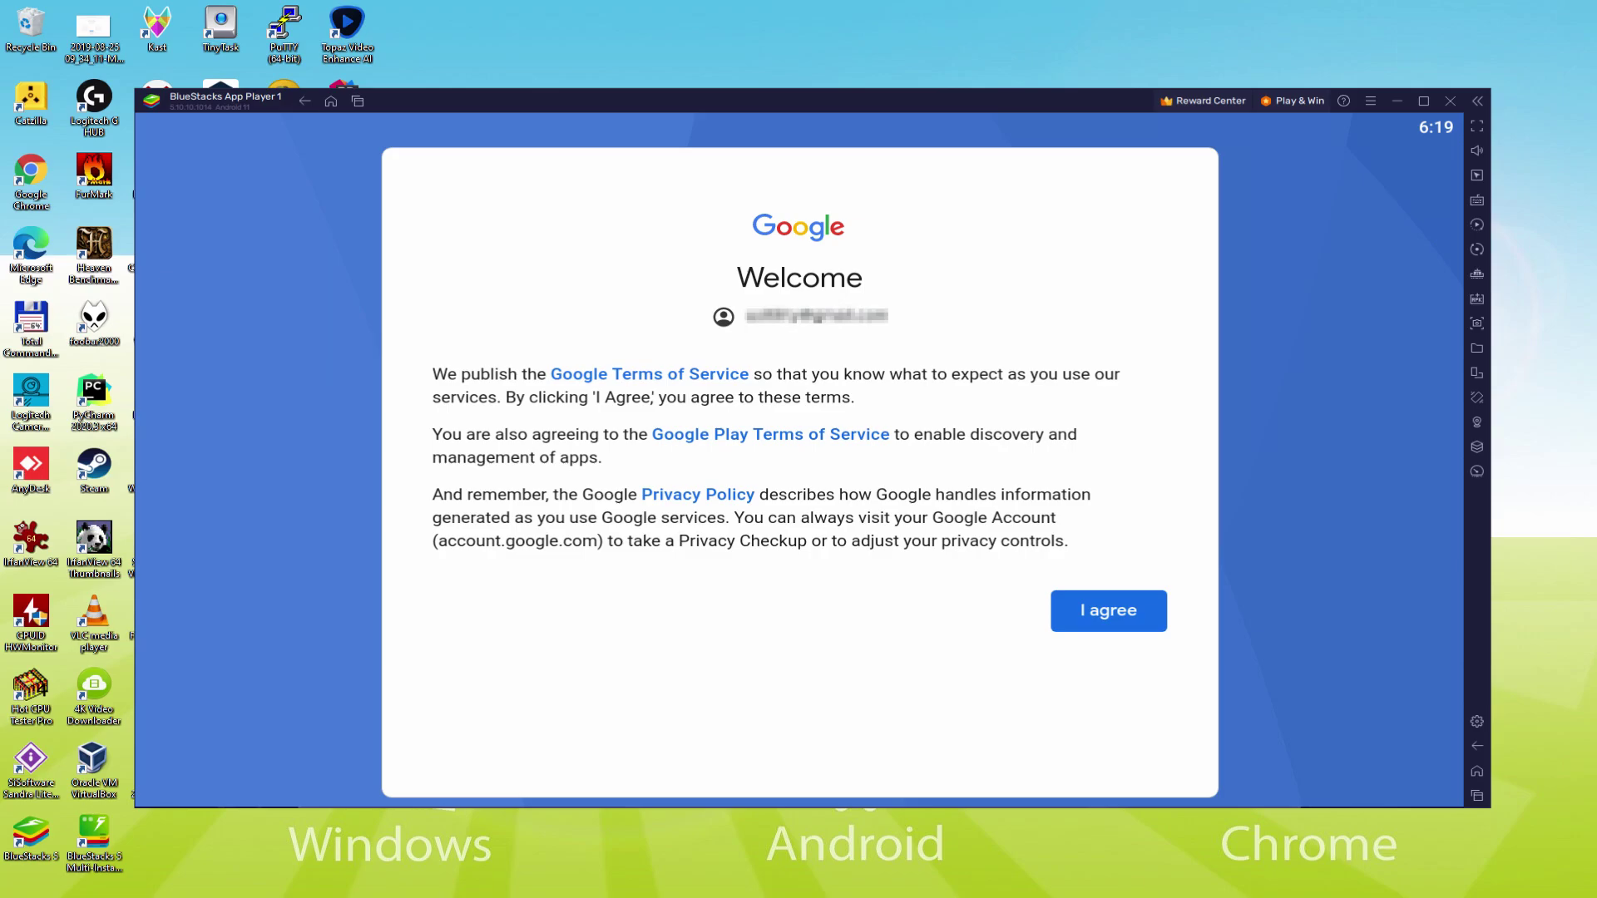
Agree to the Google terms, turn off Back up to Google Drive and accept the Google services settings.
left_click(1108, 616)
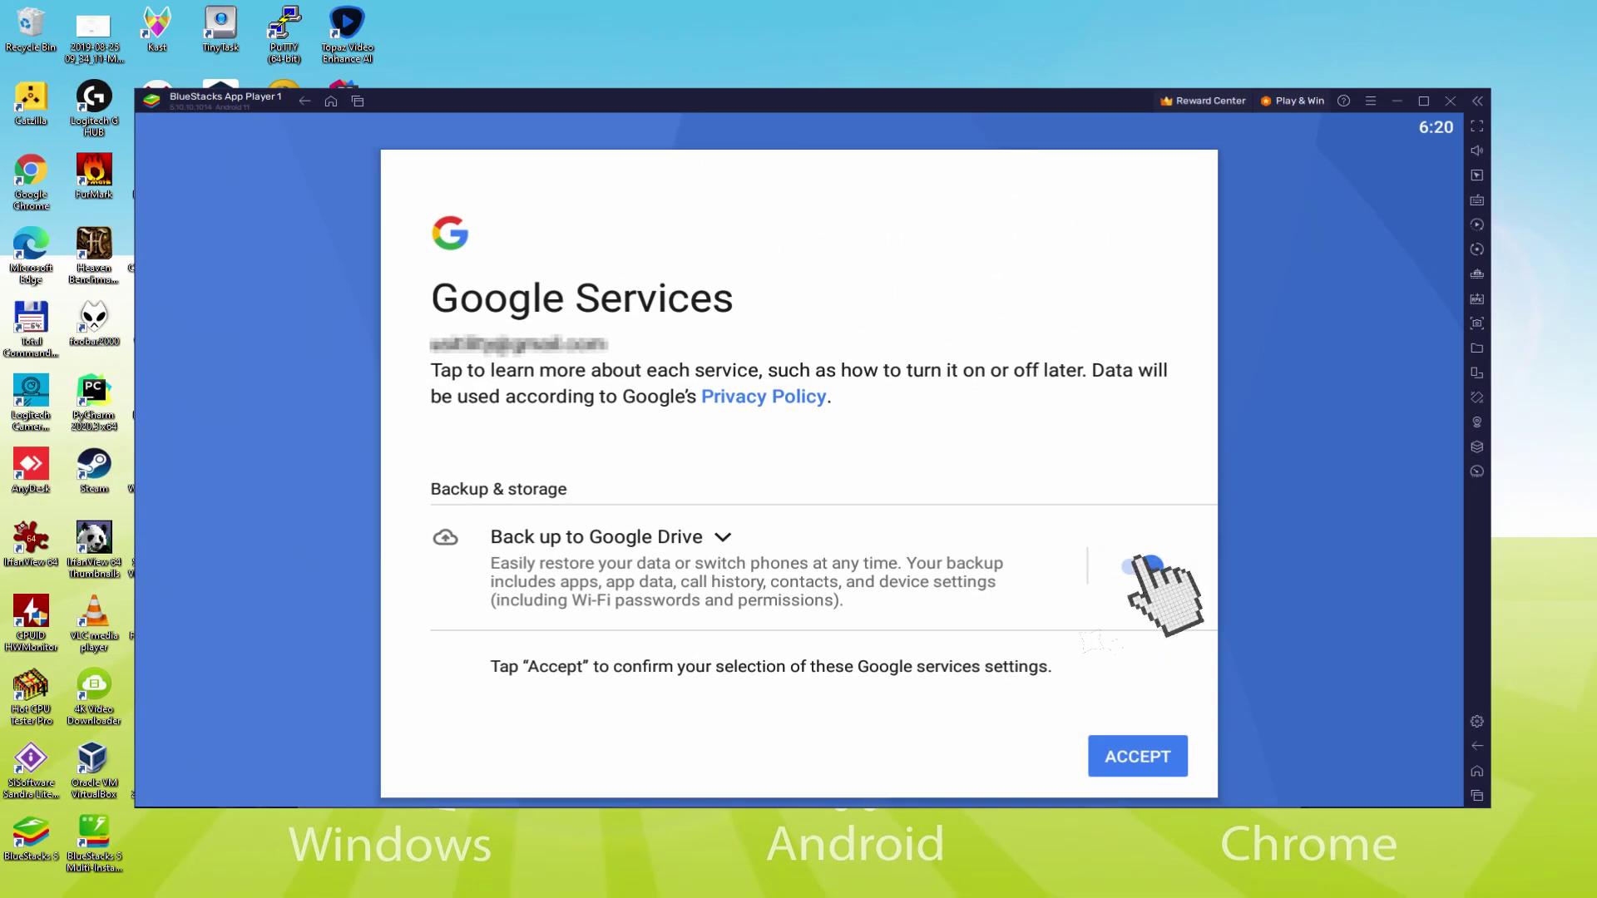
left_click(1141, 564)
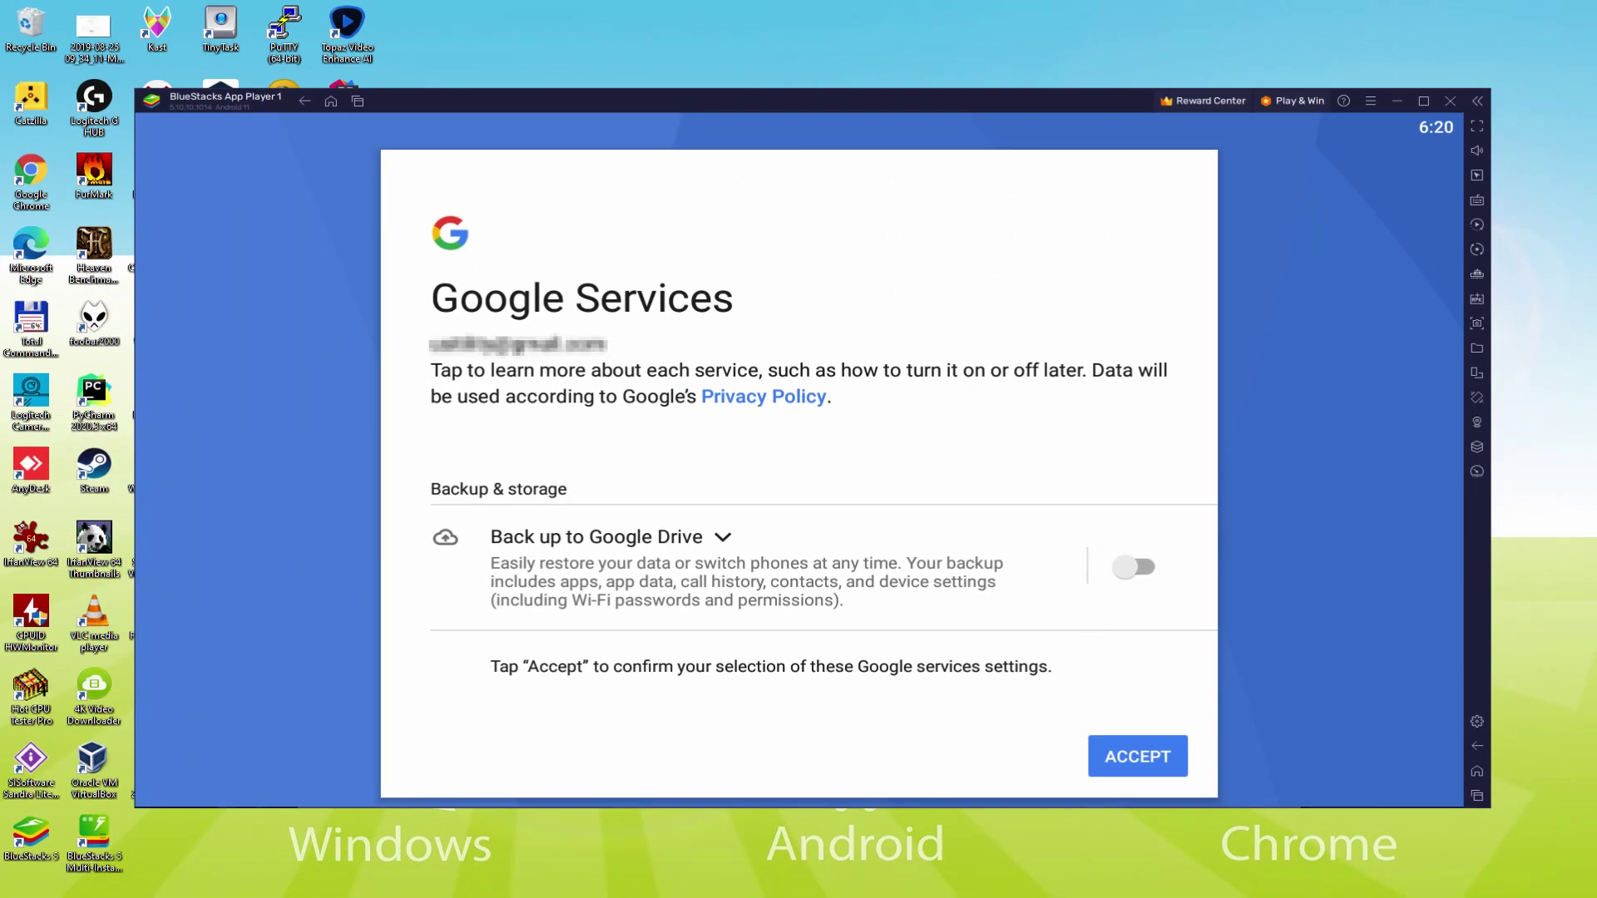
left_click(1135, 753)
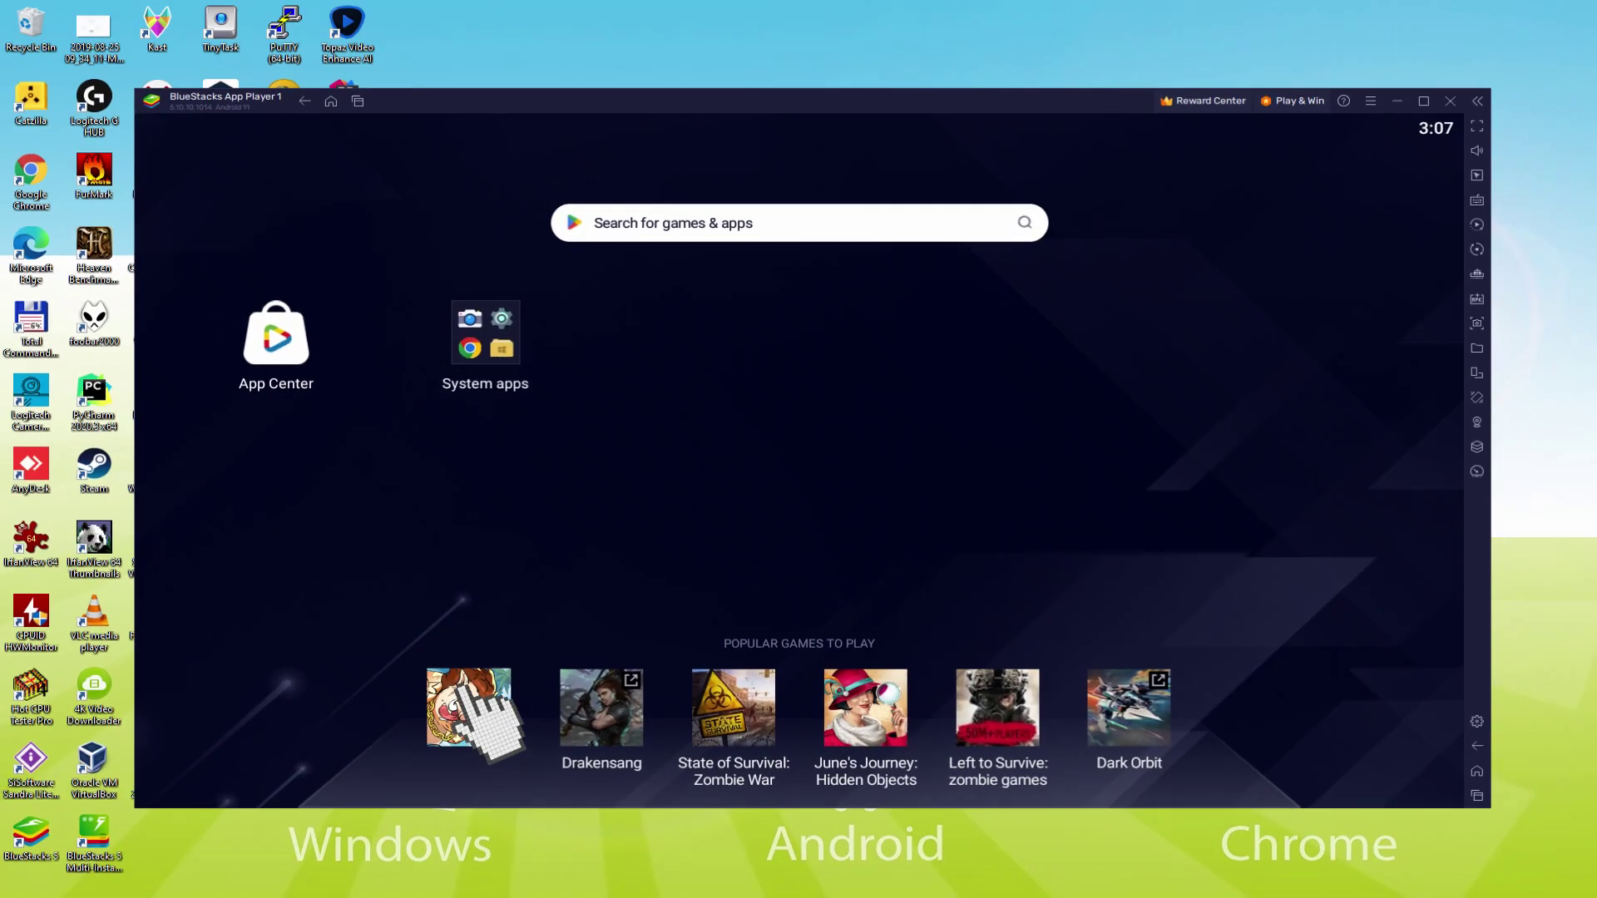
Install Nobody's Adventure Chop-Chop from its Google Play page and launch it from the BlueStacks home screen.
left_click(469, 703)
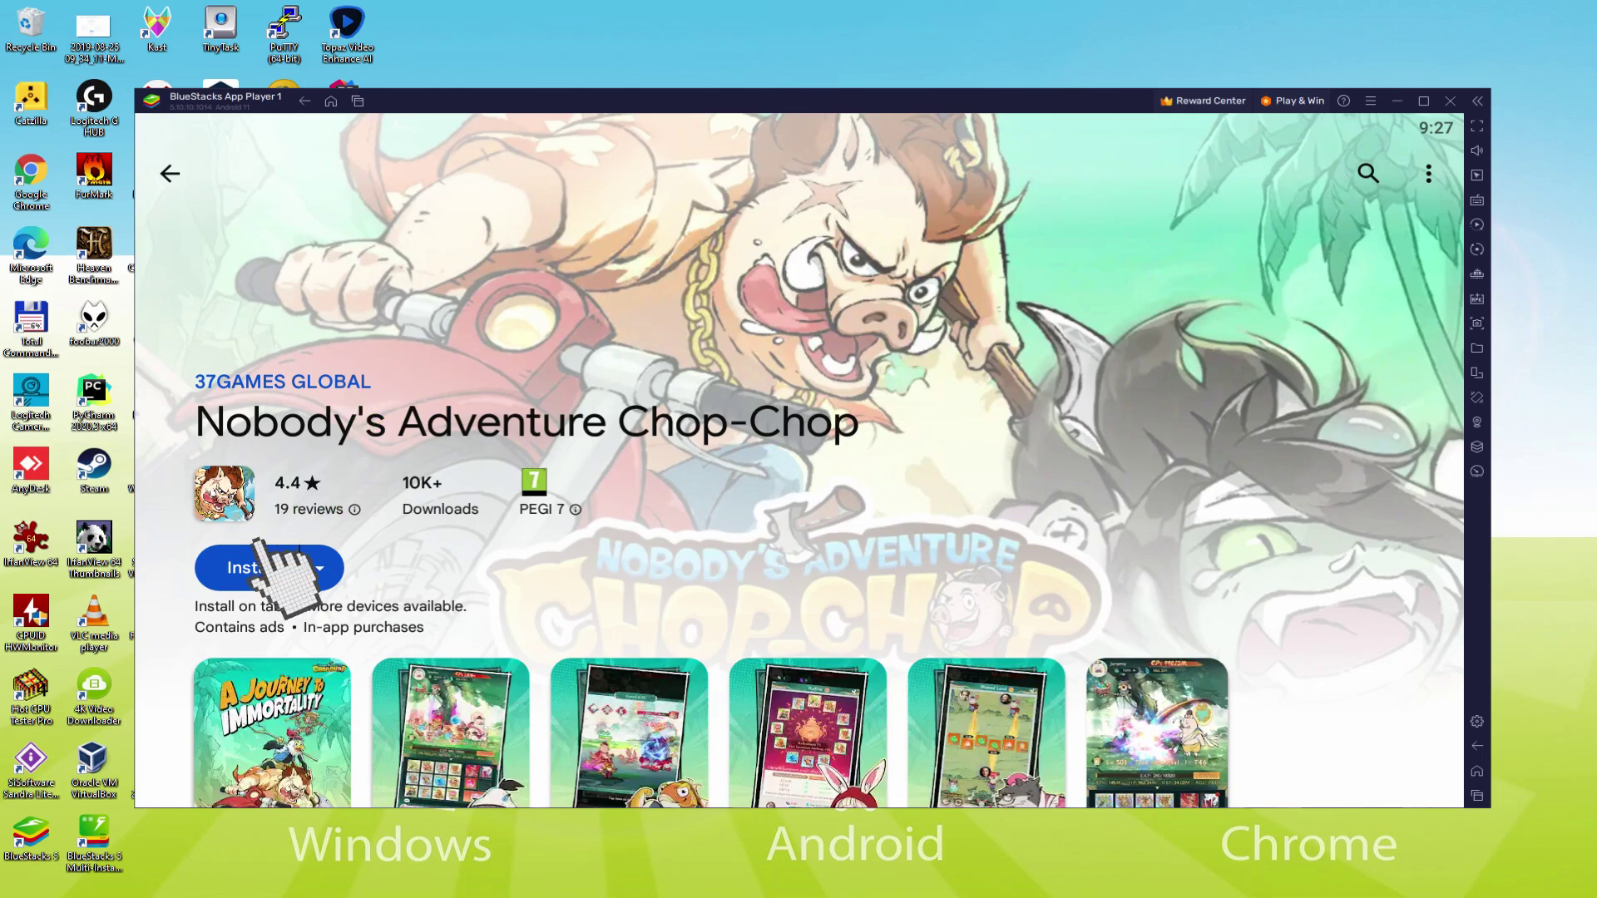
left_click(254, 566)
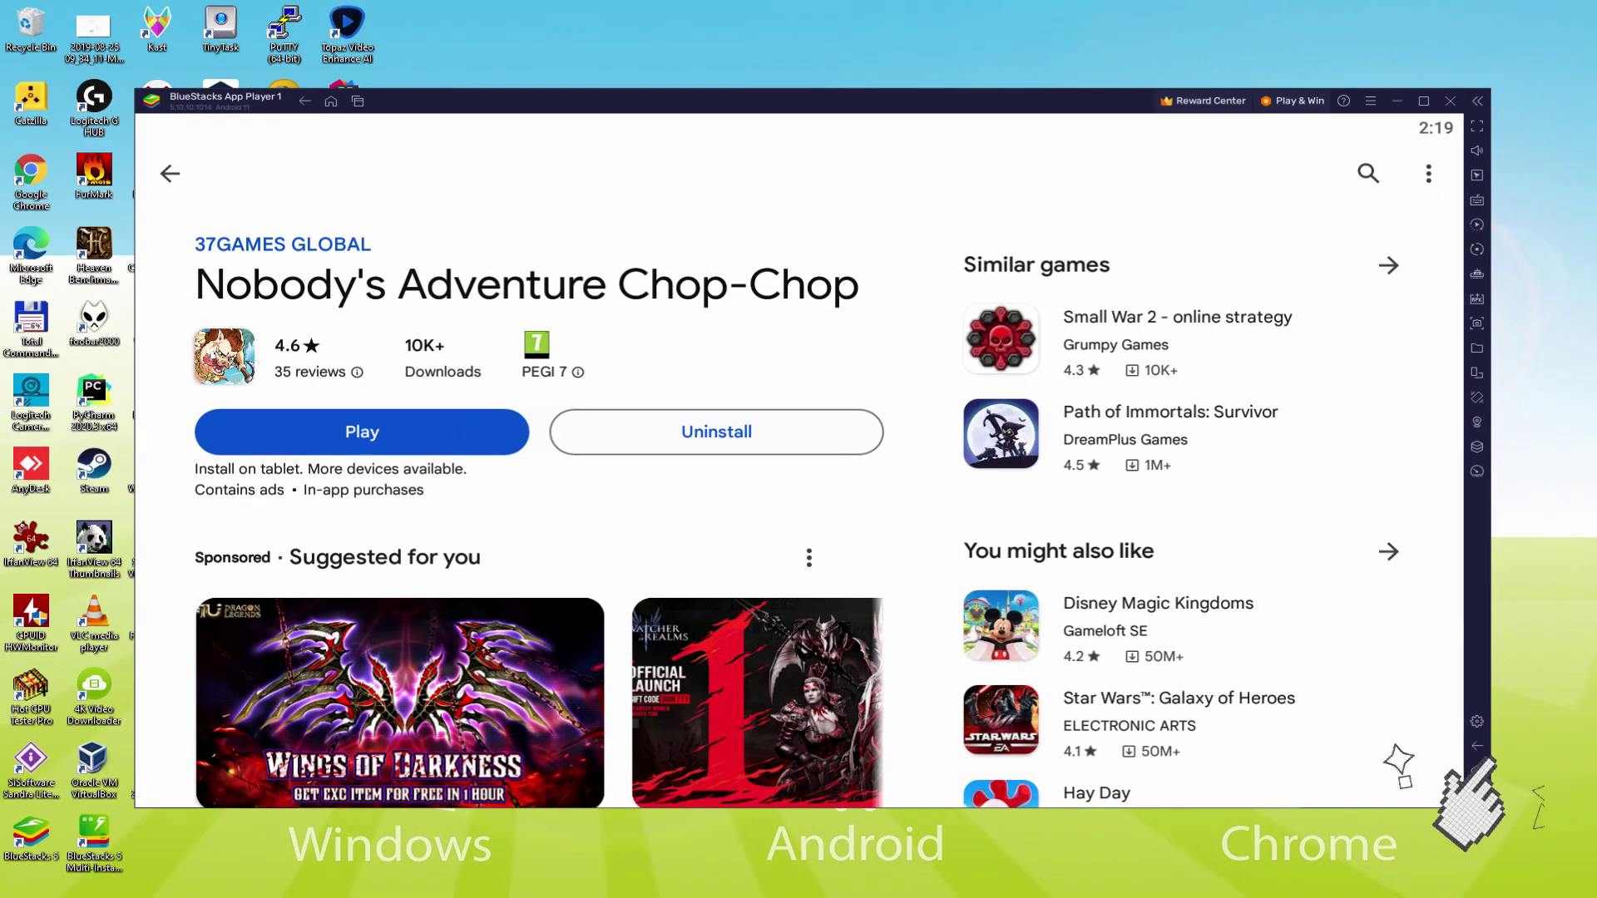
left_click(1412, 682)
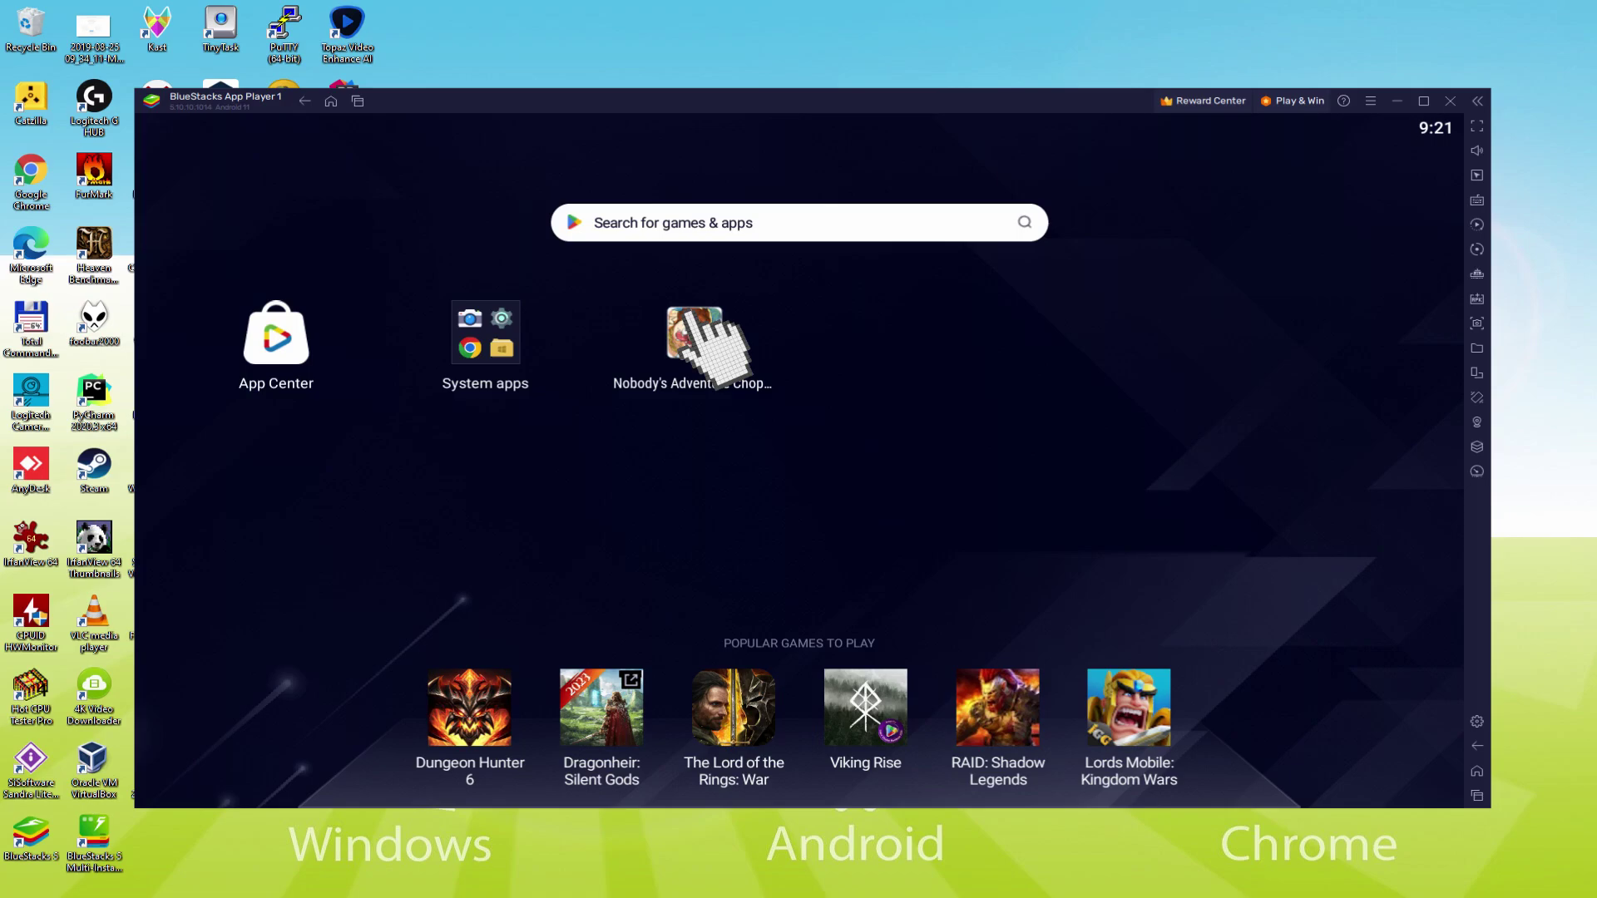
left_click(689, 318)
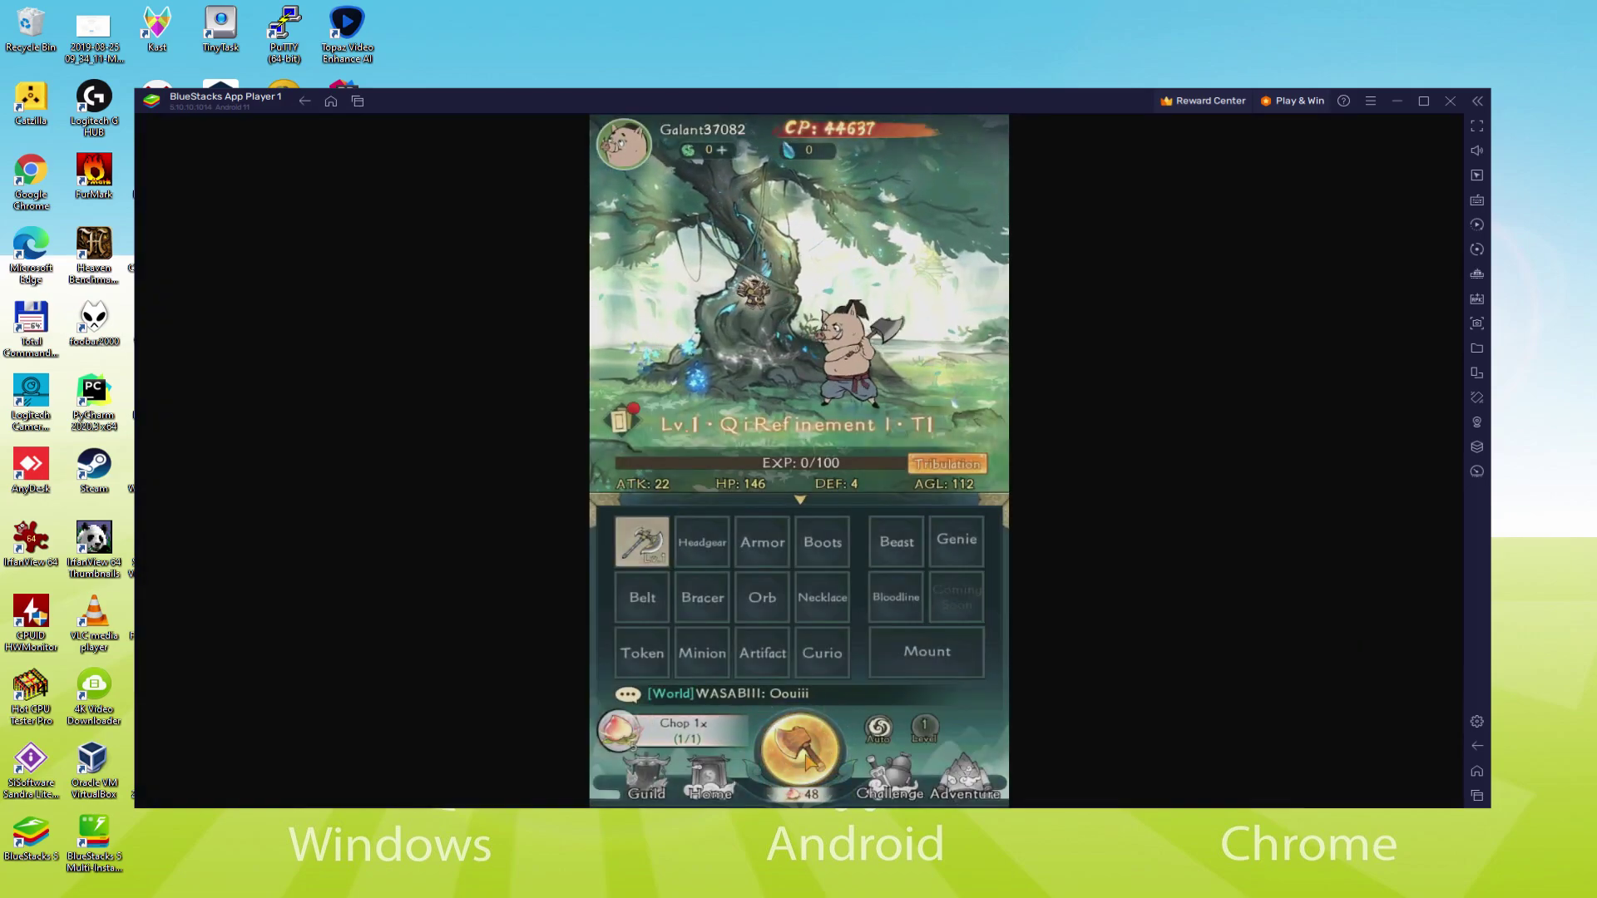
Keep chopping the Divine Tree, equip the gear it drops and collect the Chop 1x quest reward.
left_click(807, 757)
left_click(796, 688)
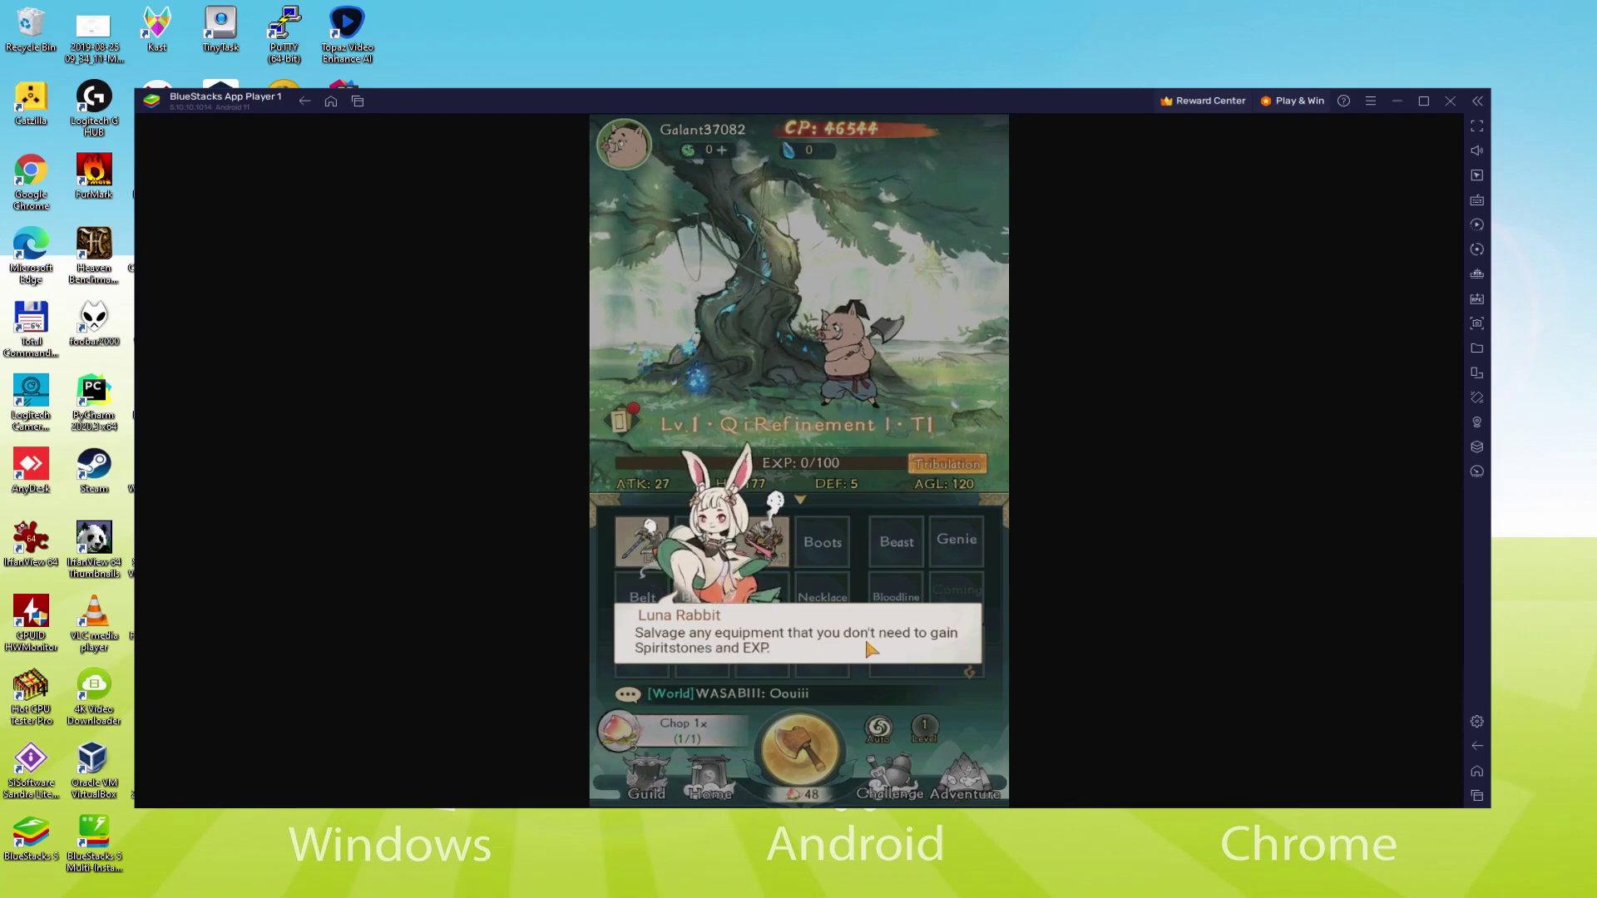
left_click(870, 648)
left_click(799, 748)
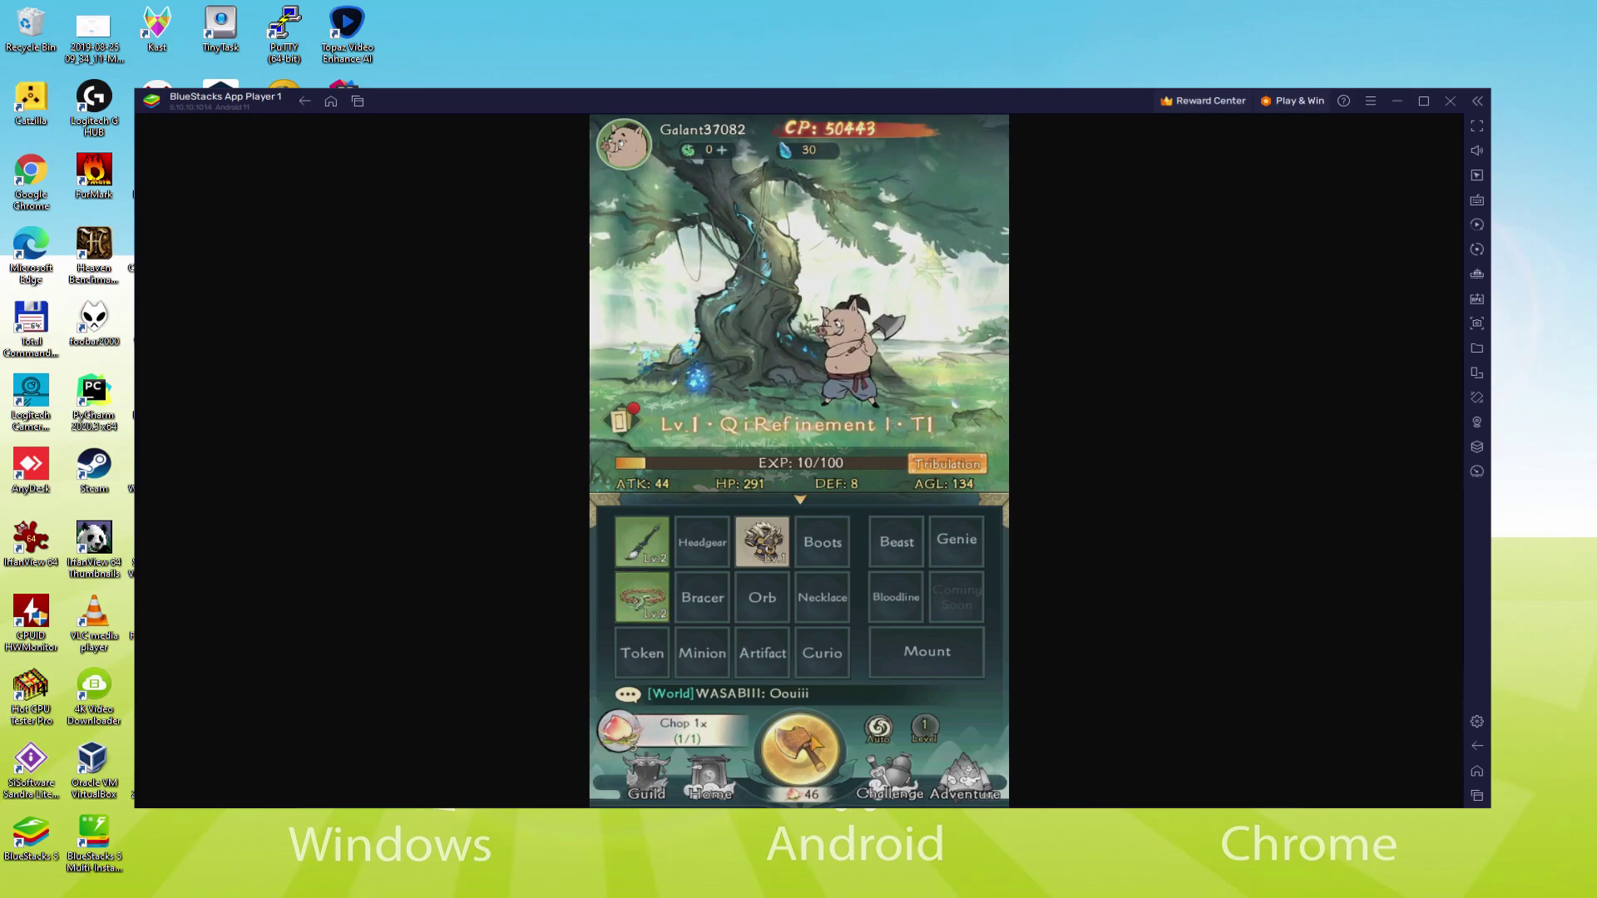
left_click(800, 747)
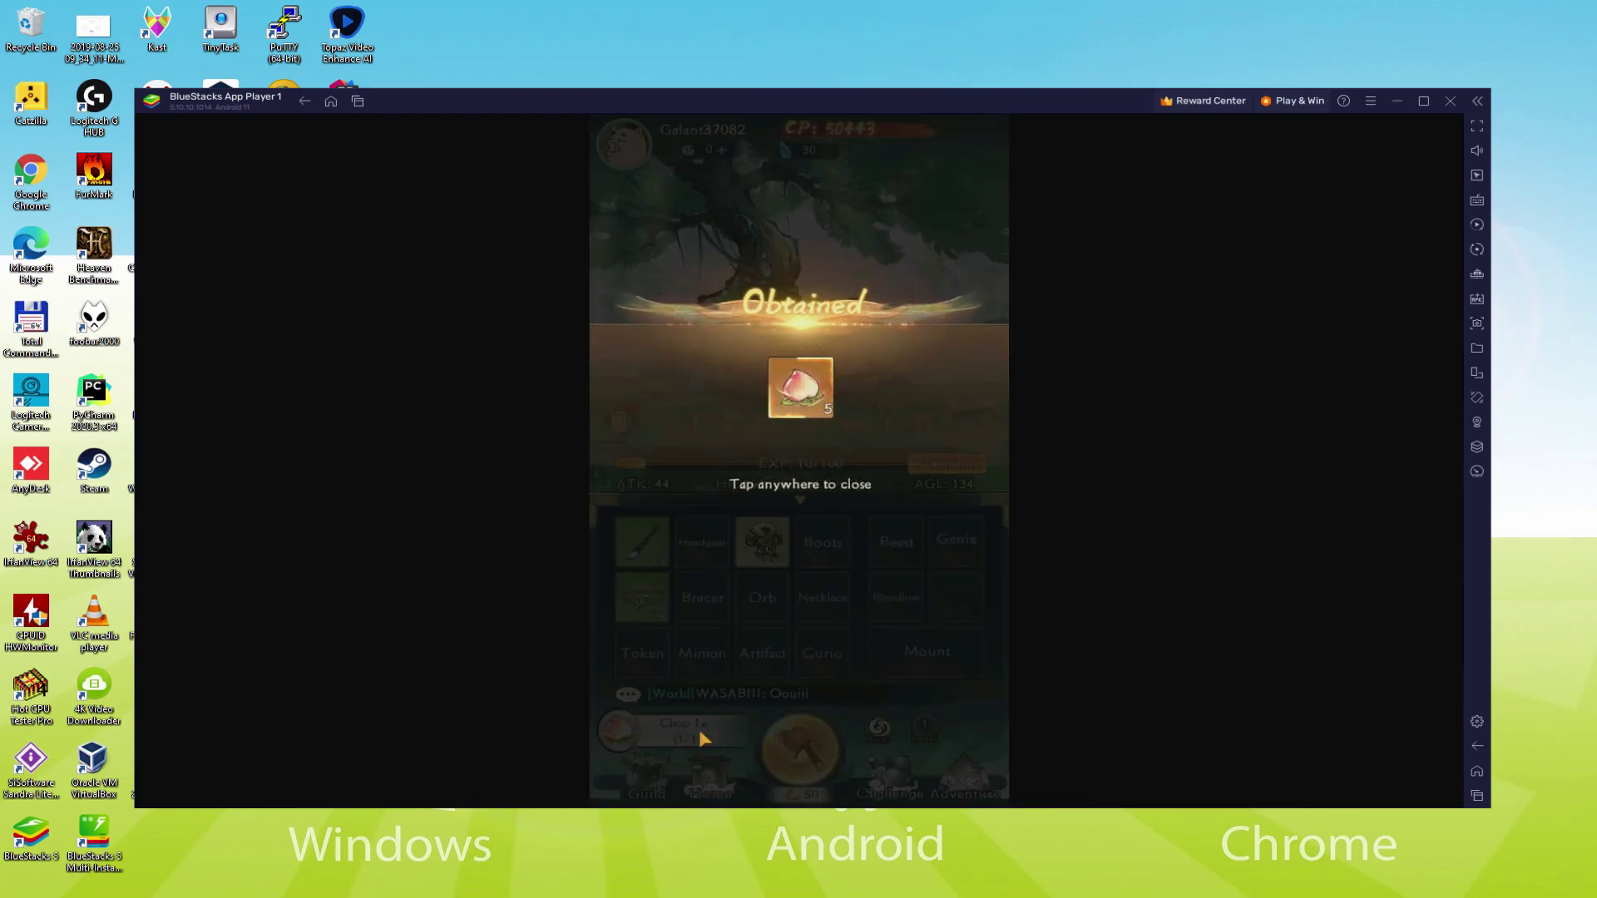
left_click(781, 577)
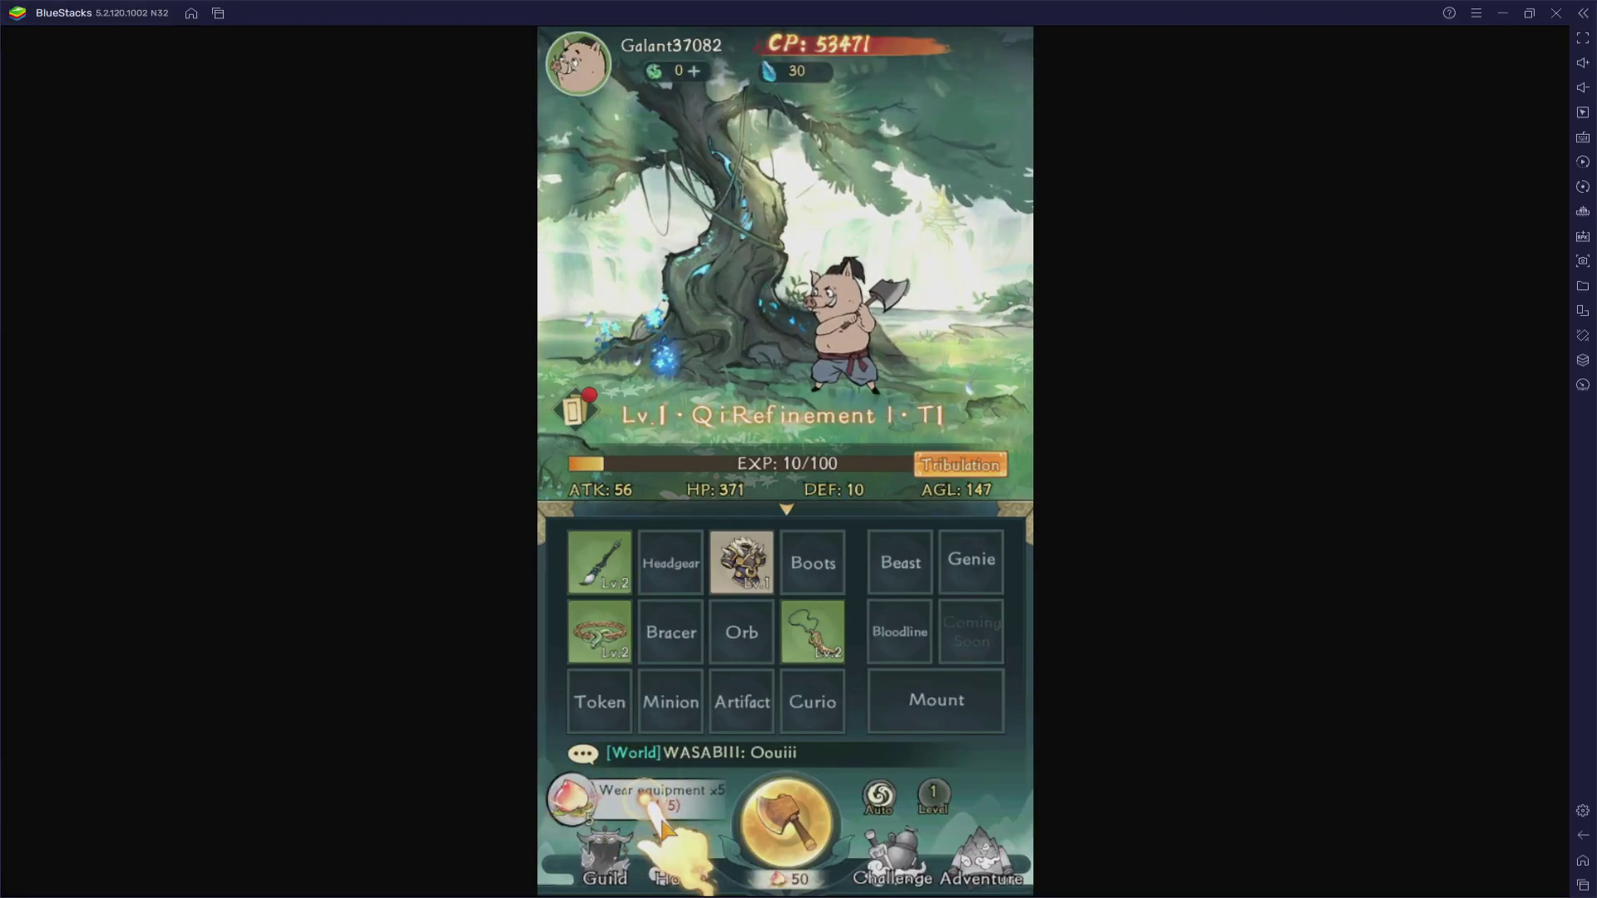
Chop the Divine Tree for the Wear equipment x5 quest and equip the Basic Seeker's Fan curio.
left_click(774, 822)
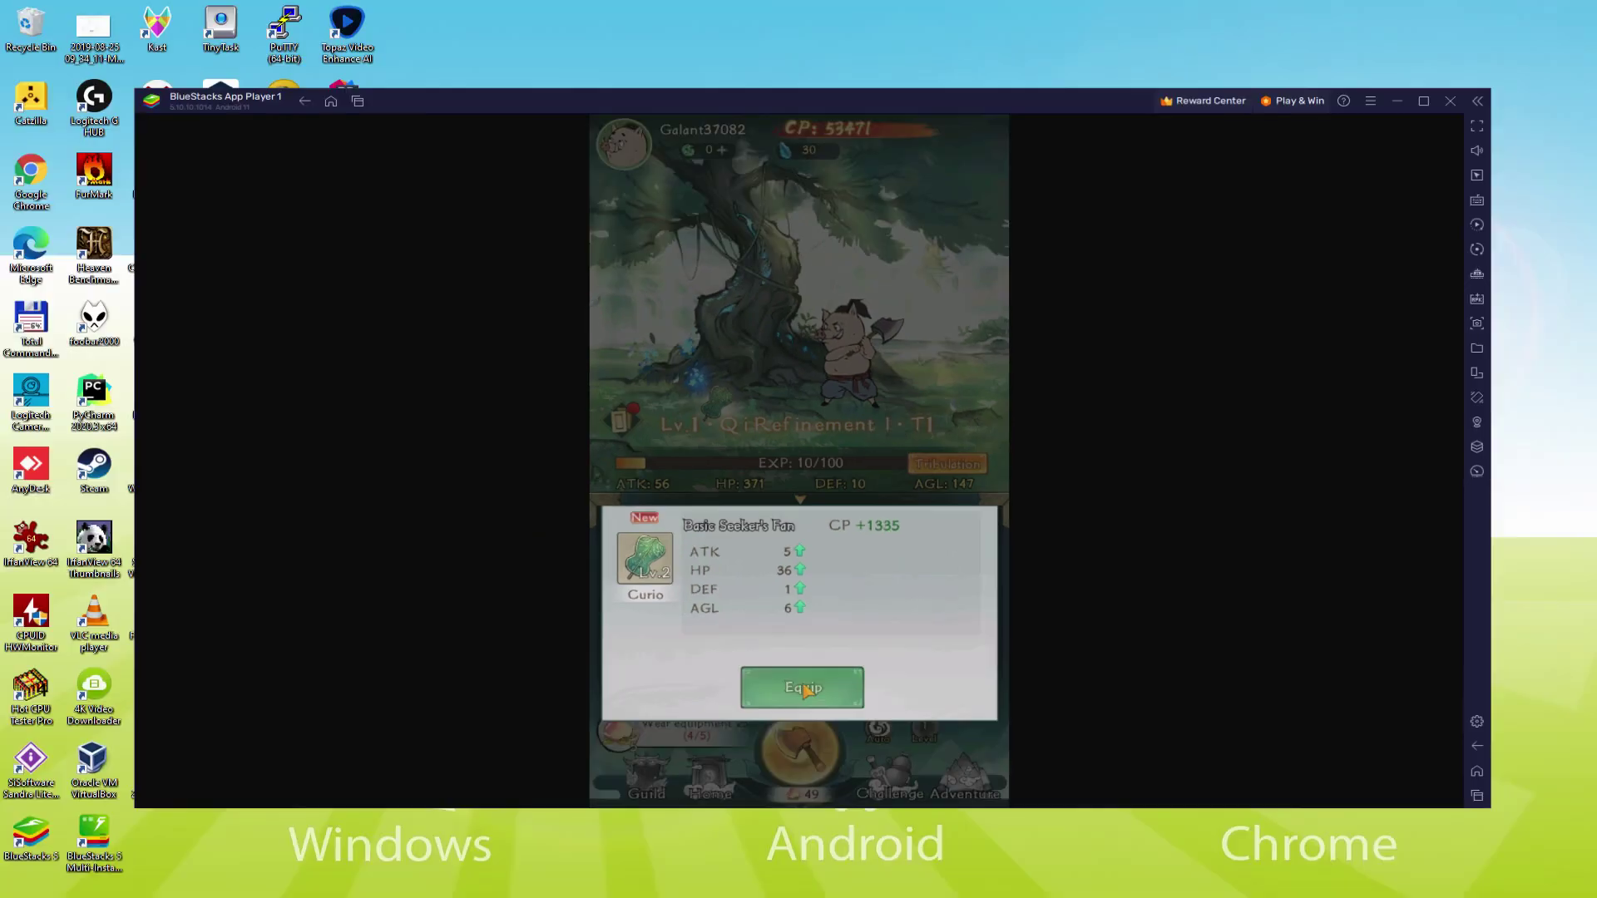
left_click(791, 740)
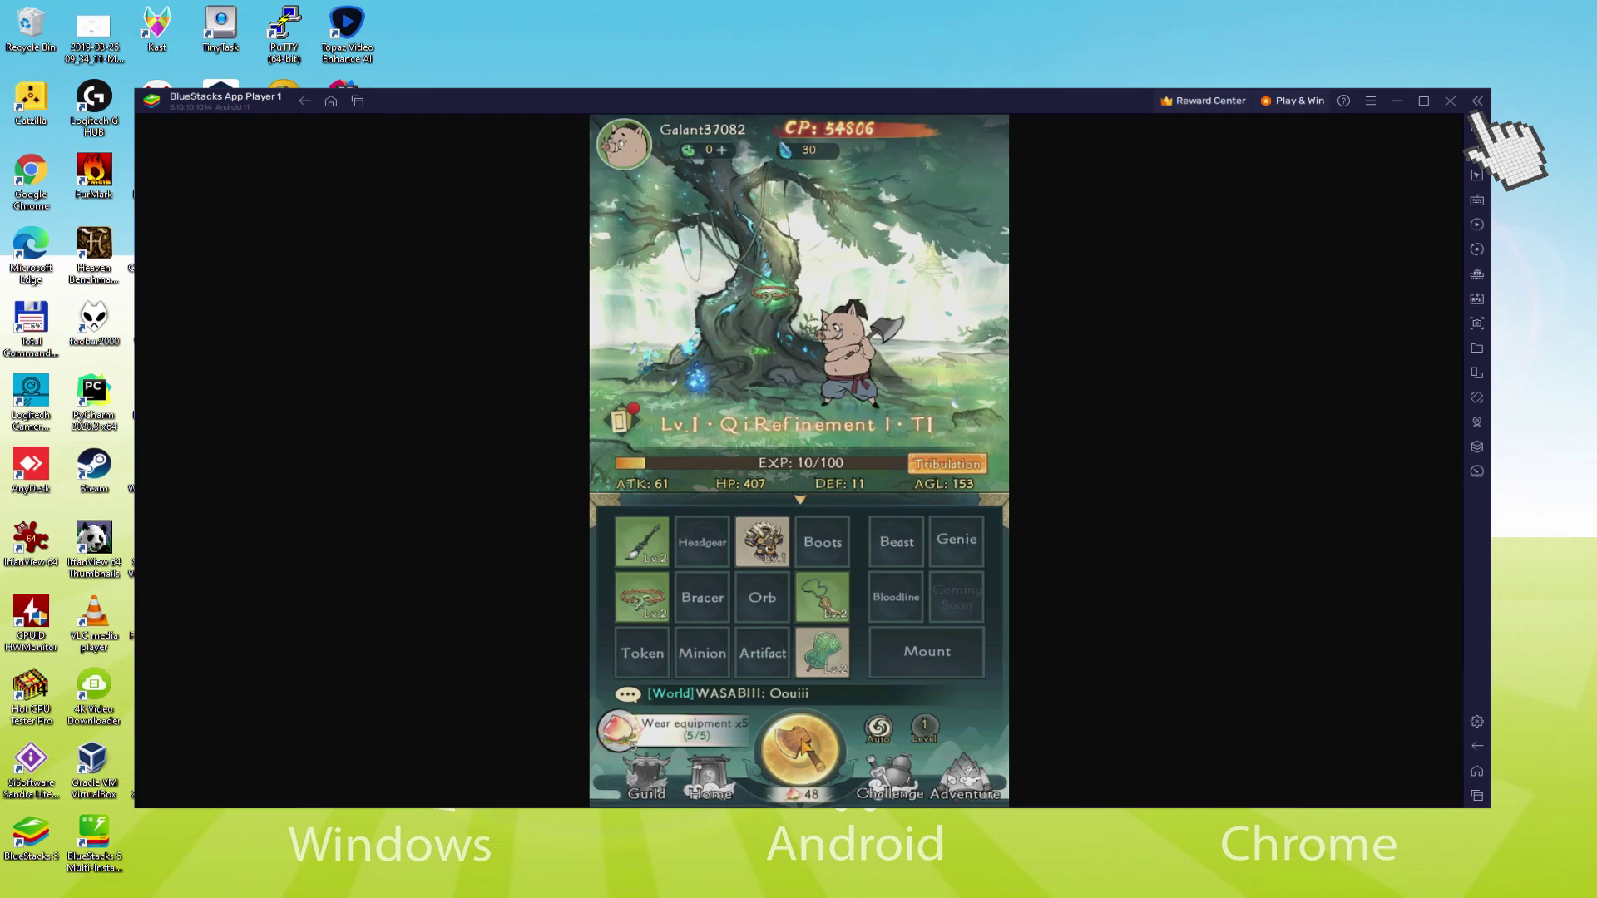
Chop for another belt, swap the two Plain Snake Skin Belts back and forth, and salvage the Lv.4 one.
left_click(802, 740)
left_click(886, 704)
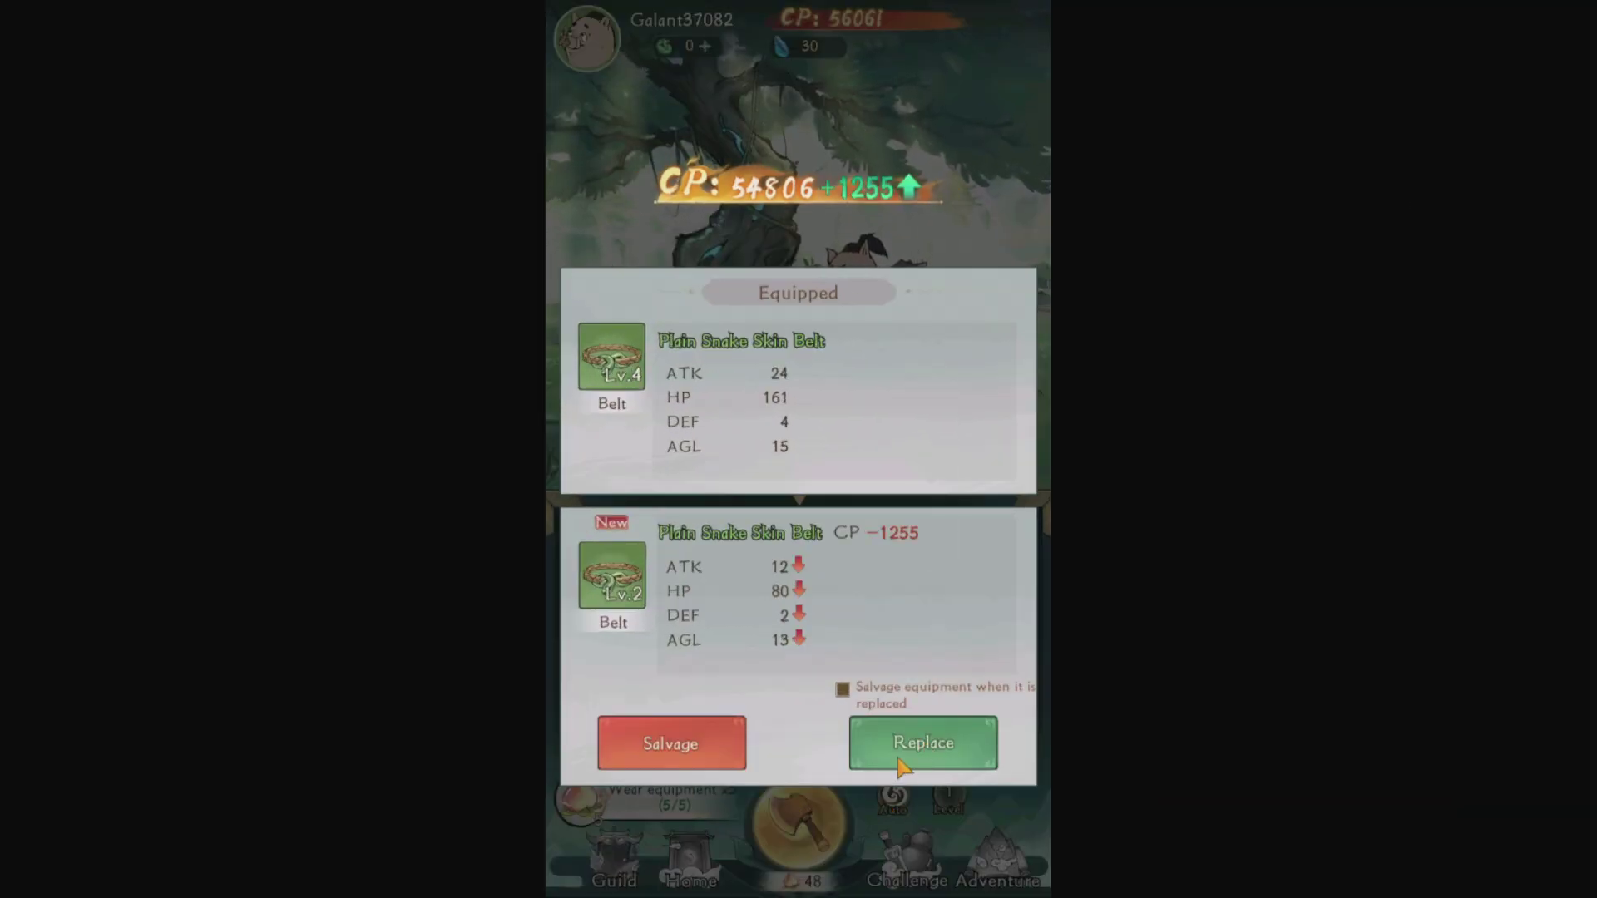
left_click(903, 767)
left_click(905, 767)
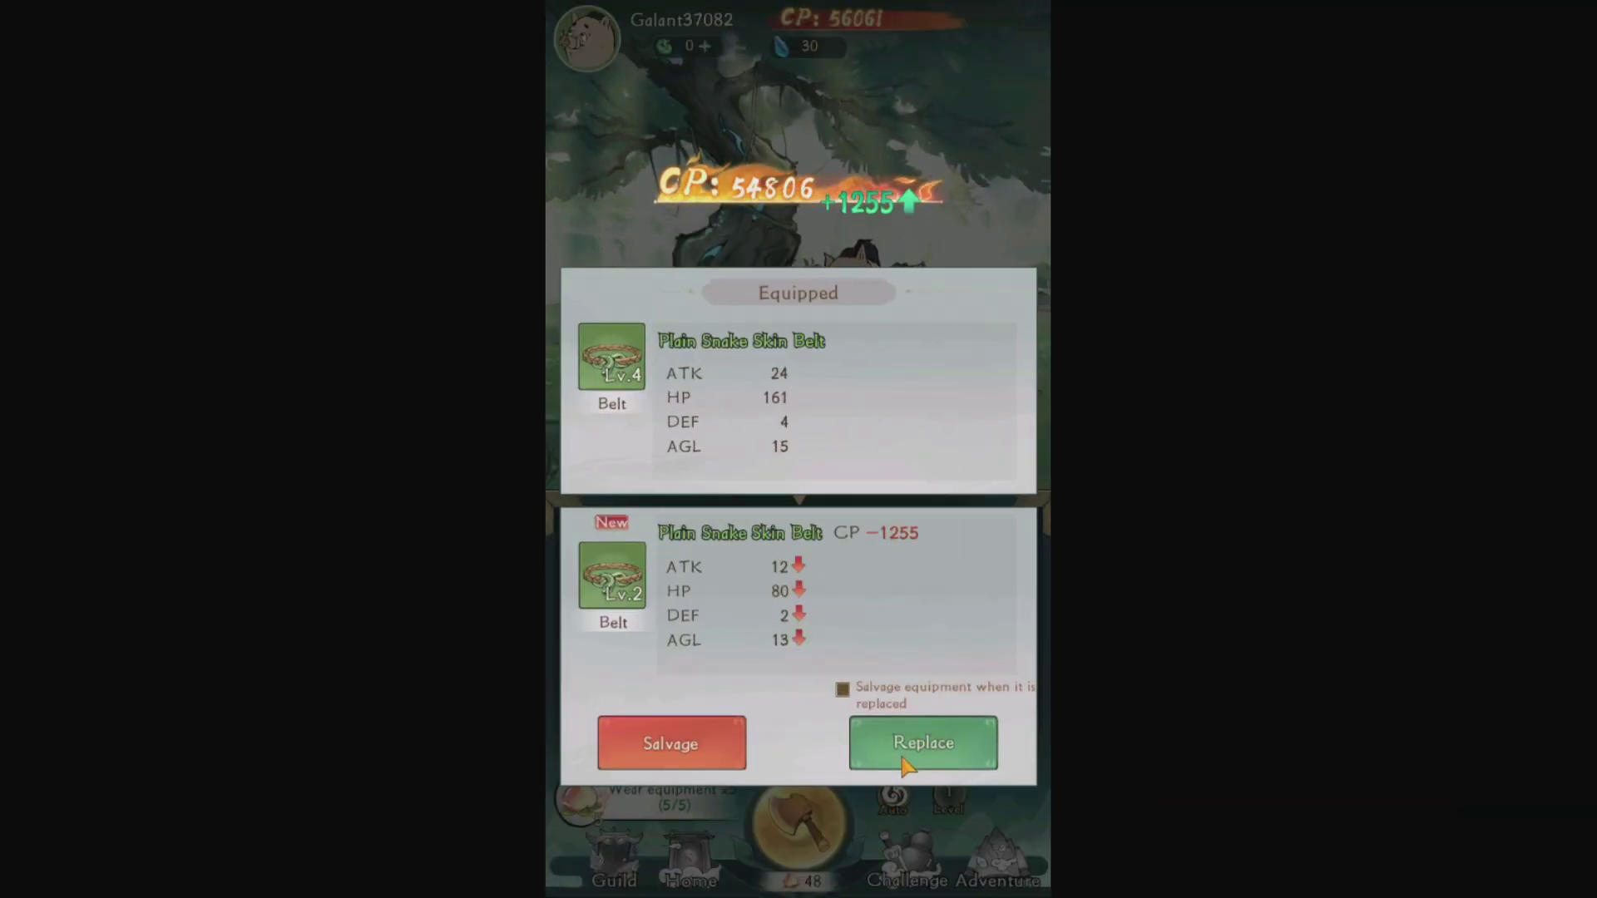
left_click(905, 767)
left_click(728, 759)
left_click(910, 503)
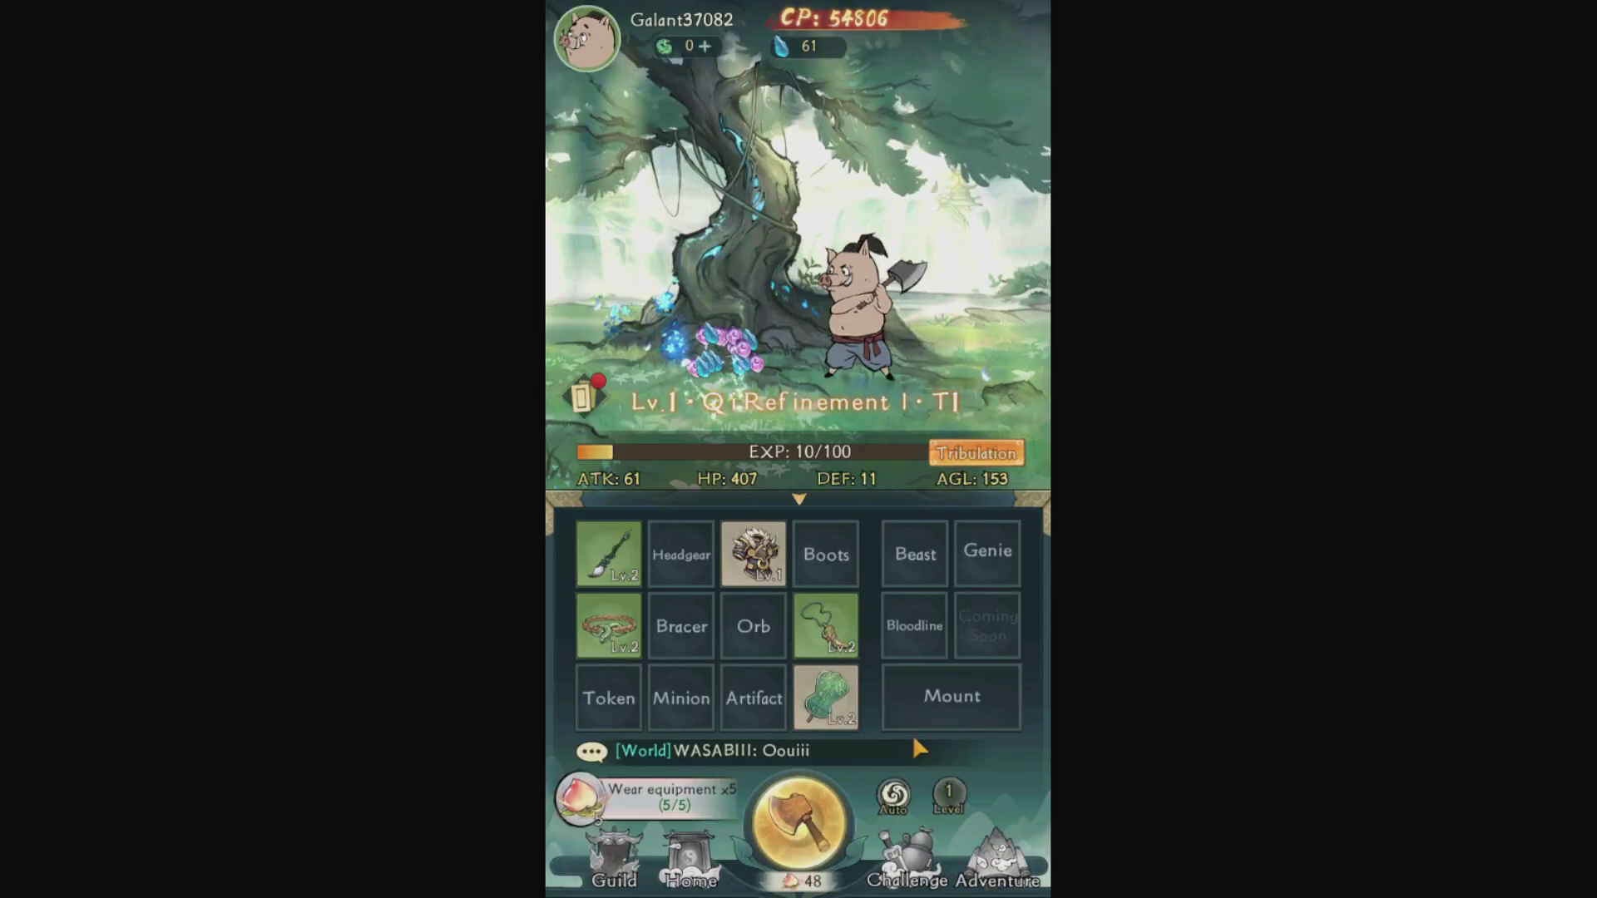
Chop the Divine Tree for a curio and swap the Plain Dragon Jade and Basic Seeker's Fan back and forth.
left_click(819, 821)
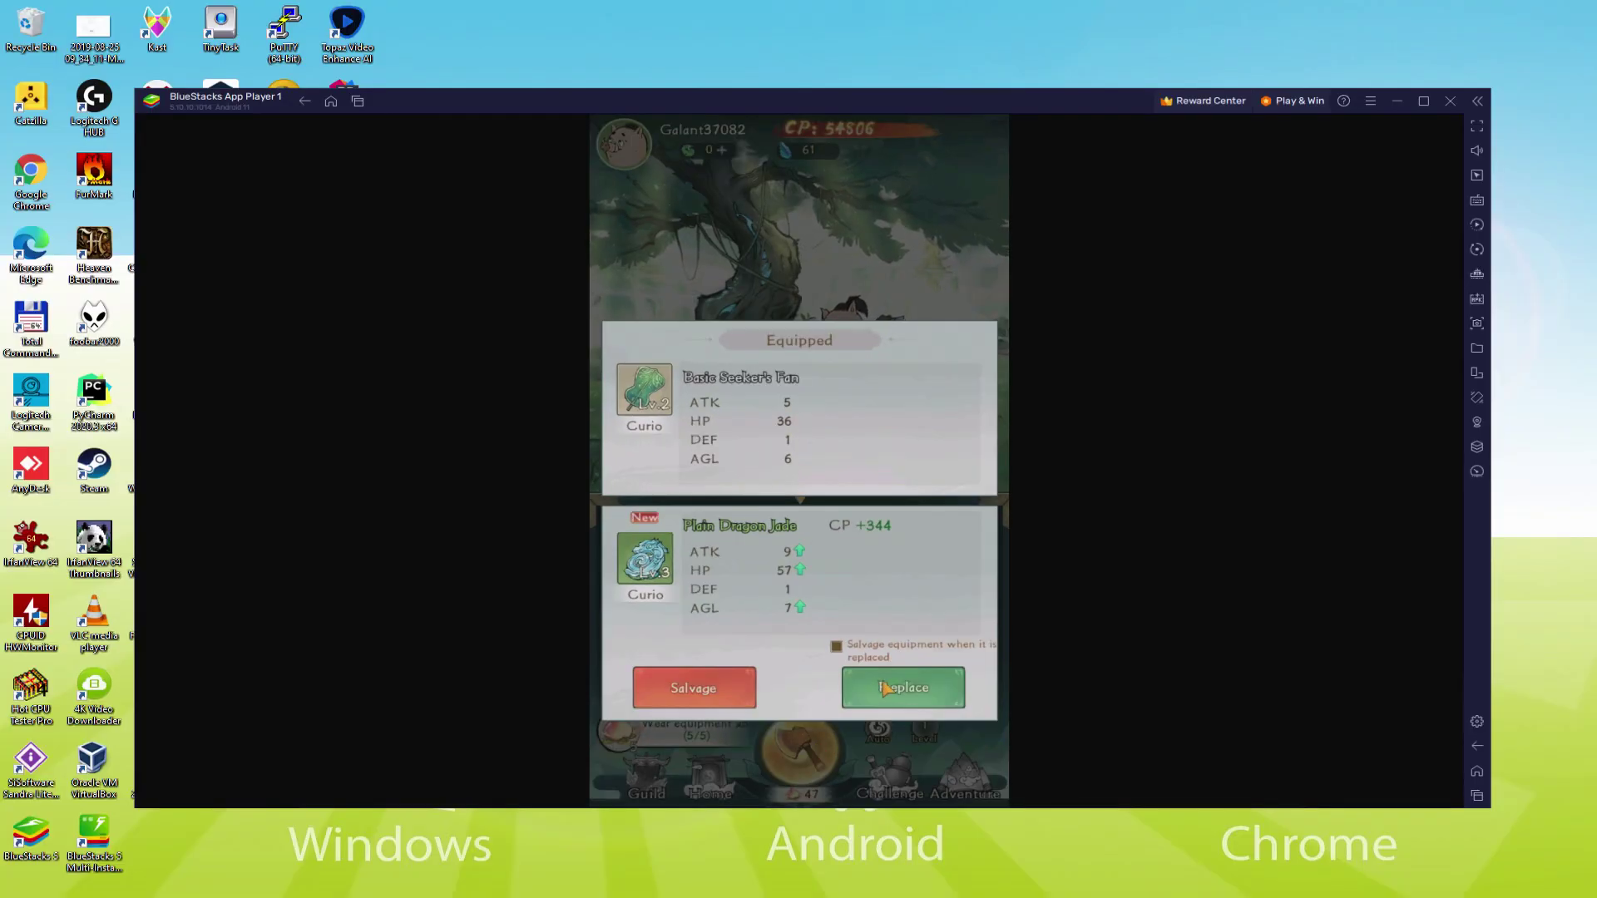
left_click(884, 687)
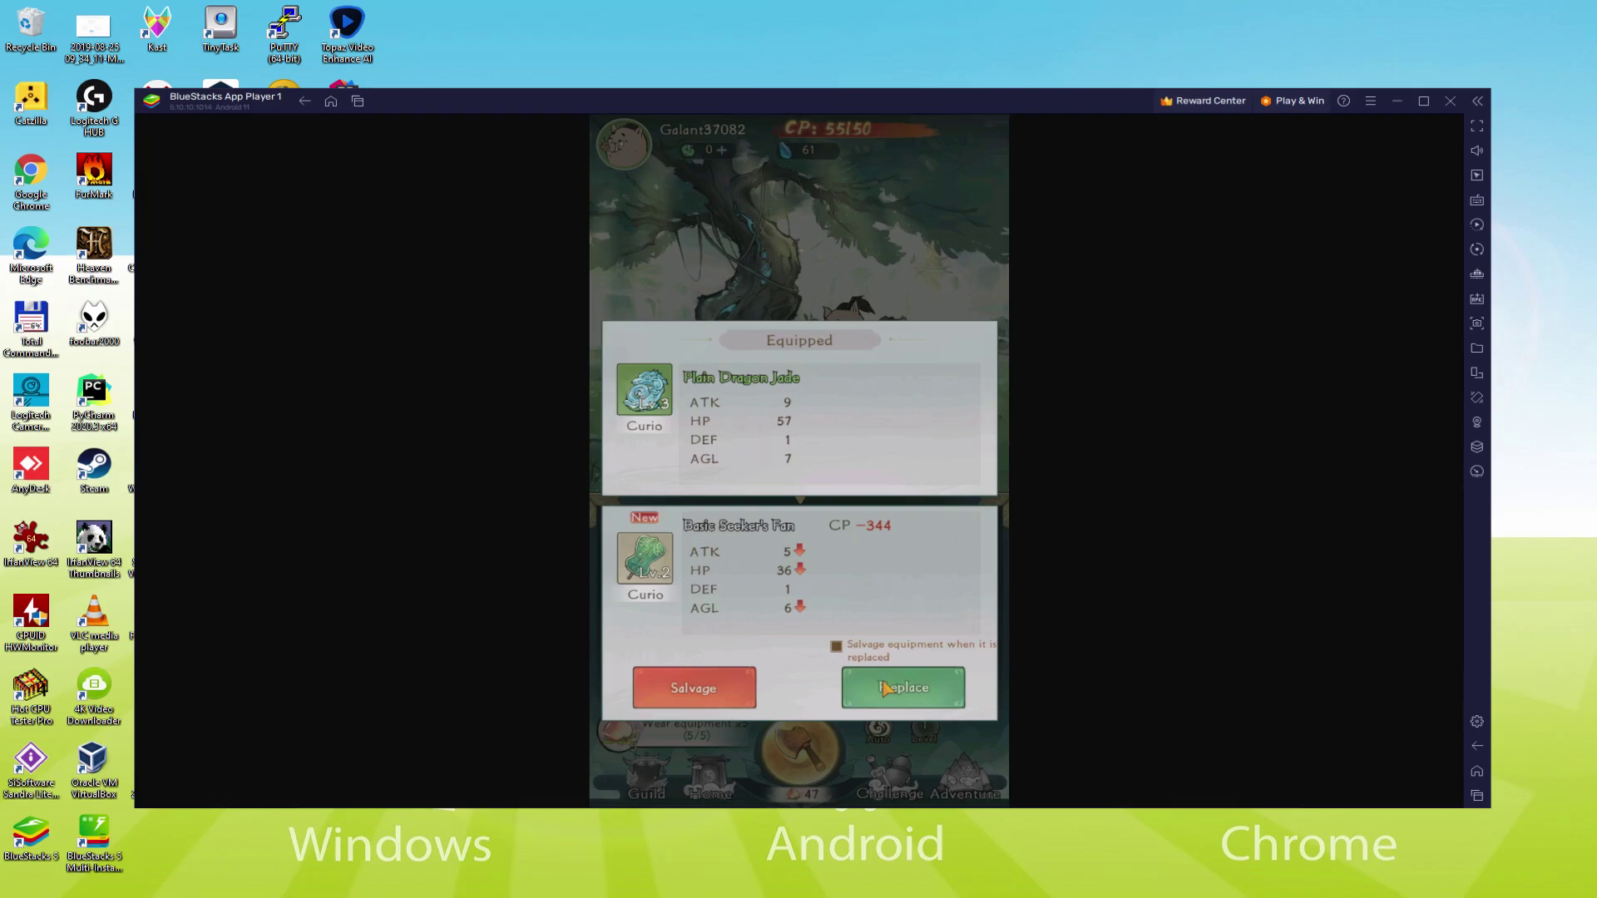
left_click(884, 687)
left_click(884, 688)
left_click(884, 687)
left_click(884, 687)
left_click(885, 687)
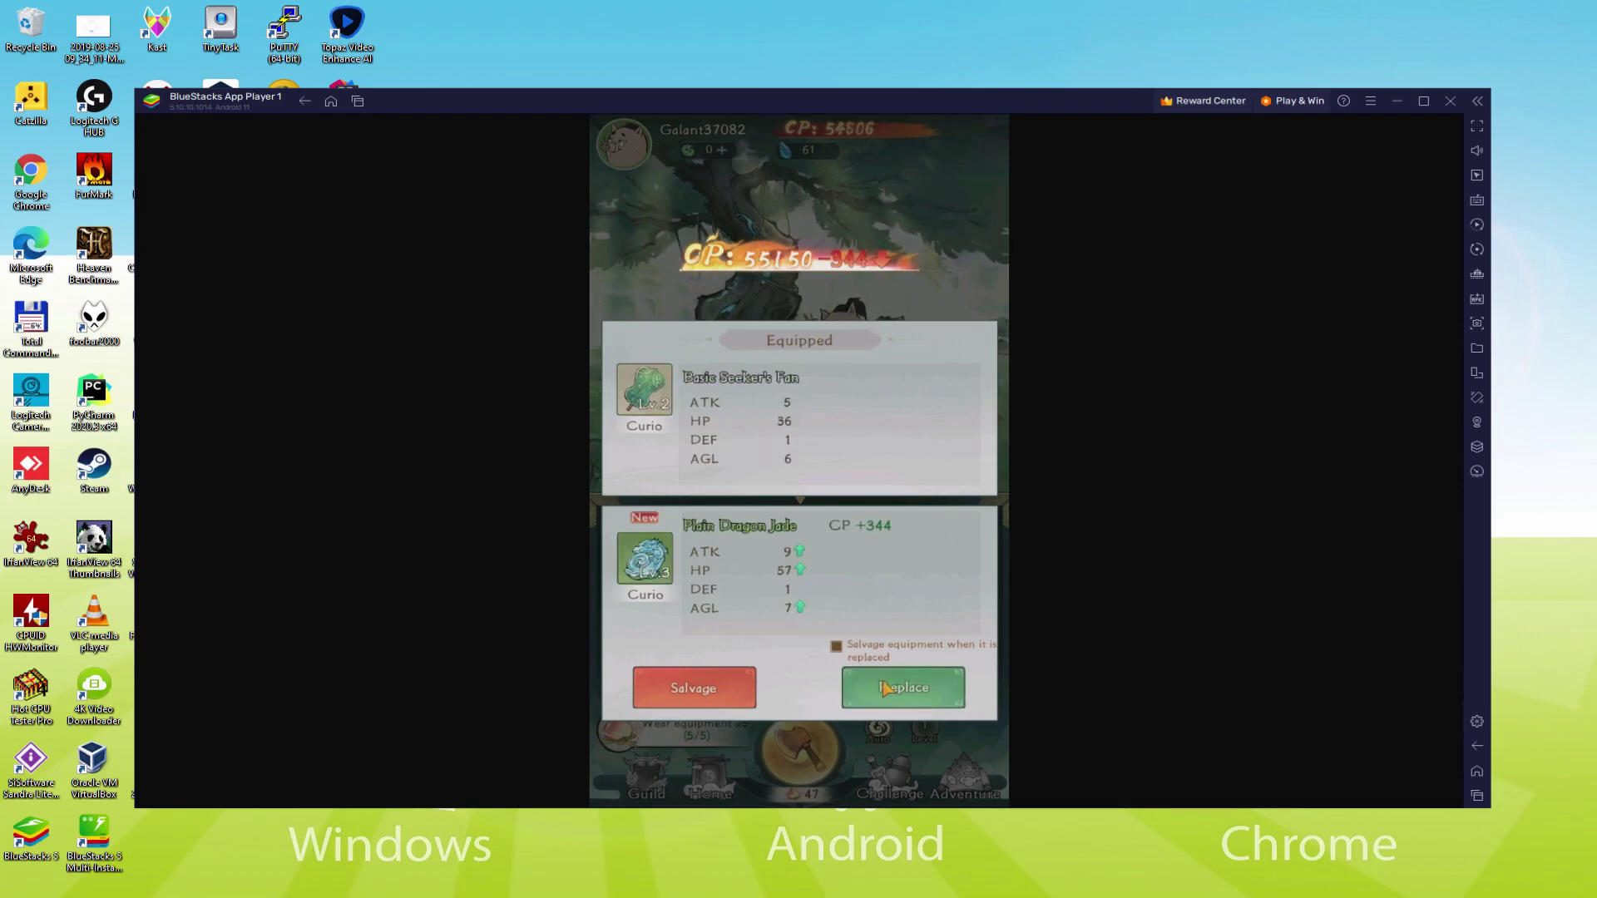
left_click(885, 687)
left_click(885, 688)
left_click(884, 687)
left_click(884, 687)
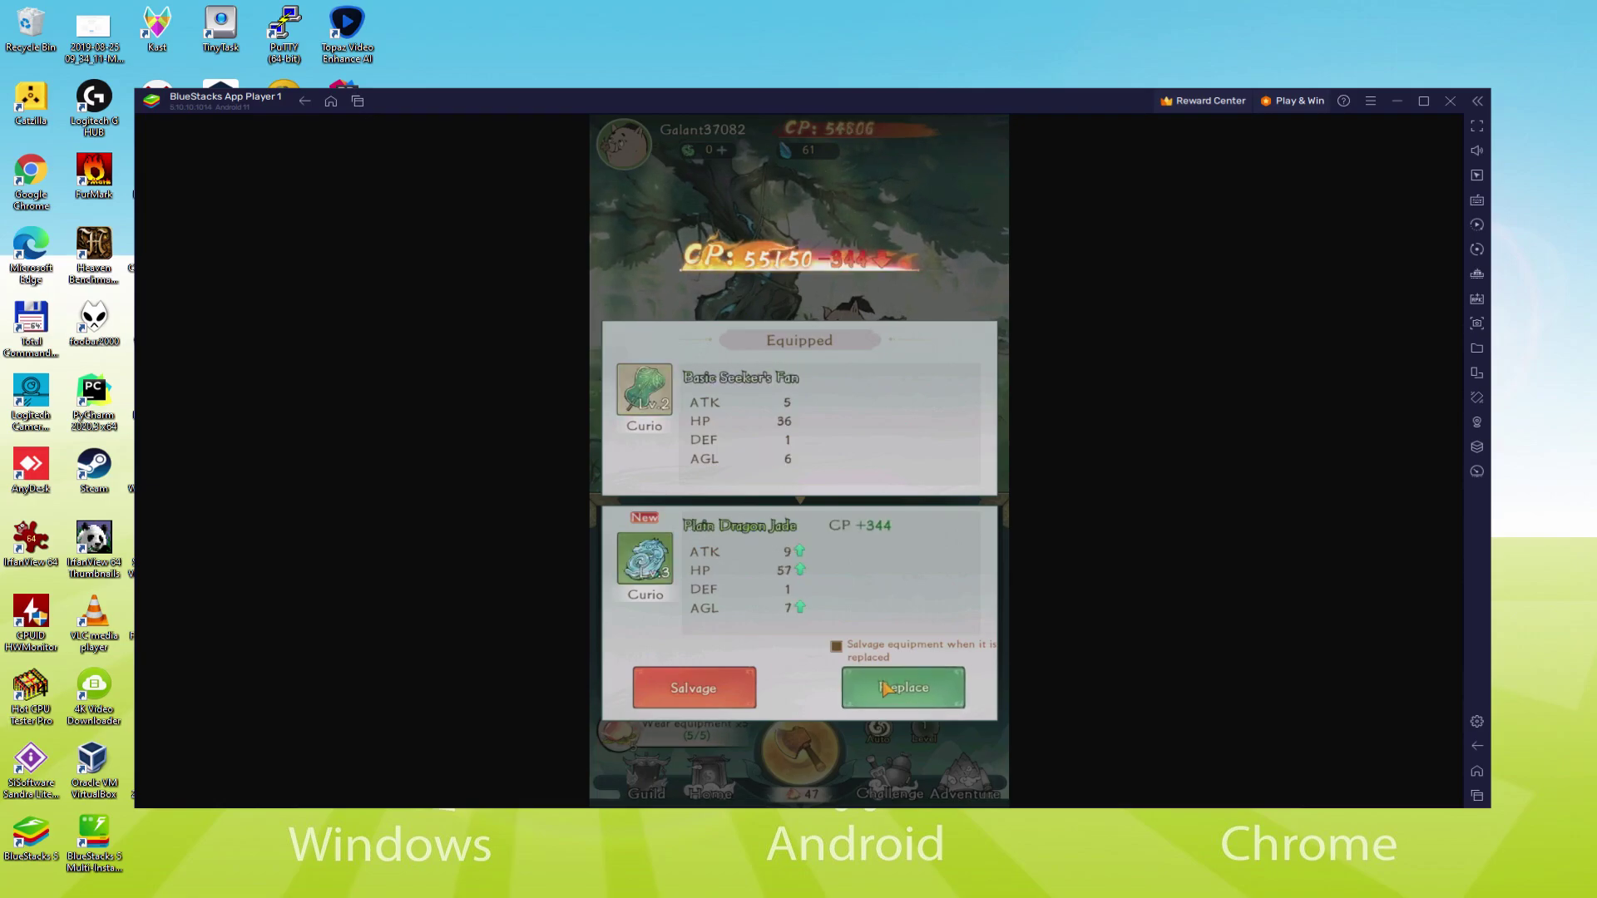
left_click(884, 687)
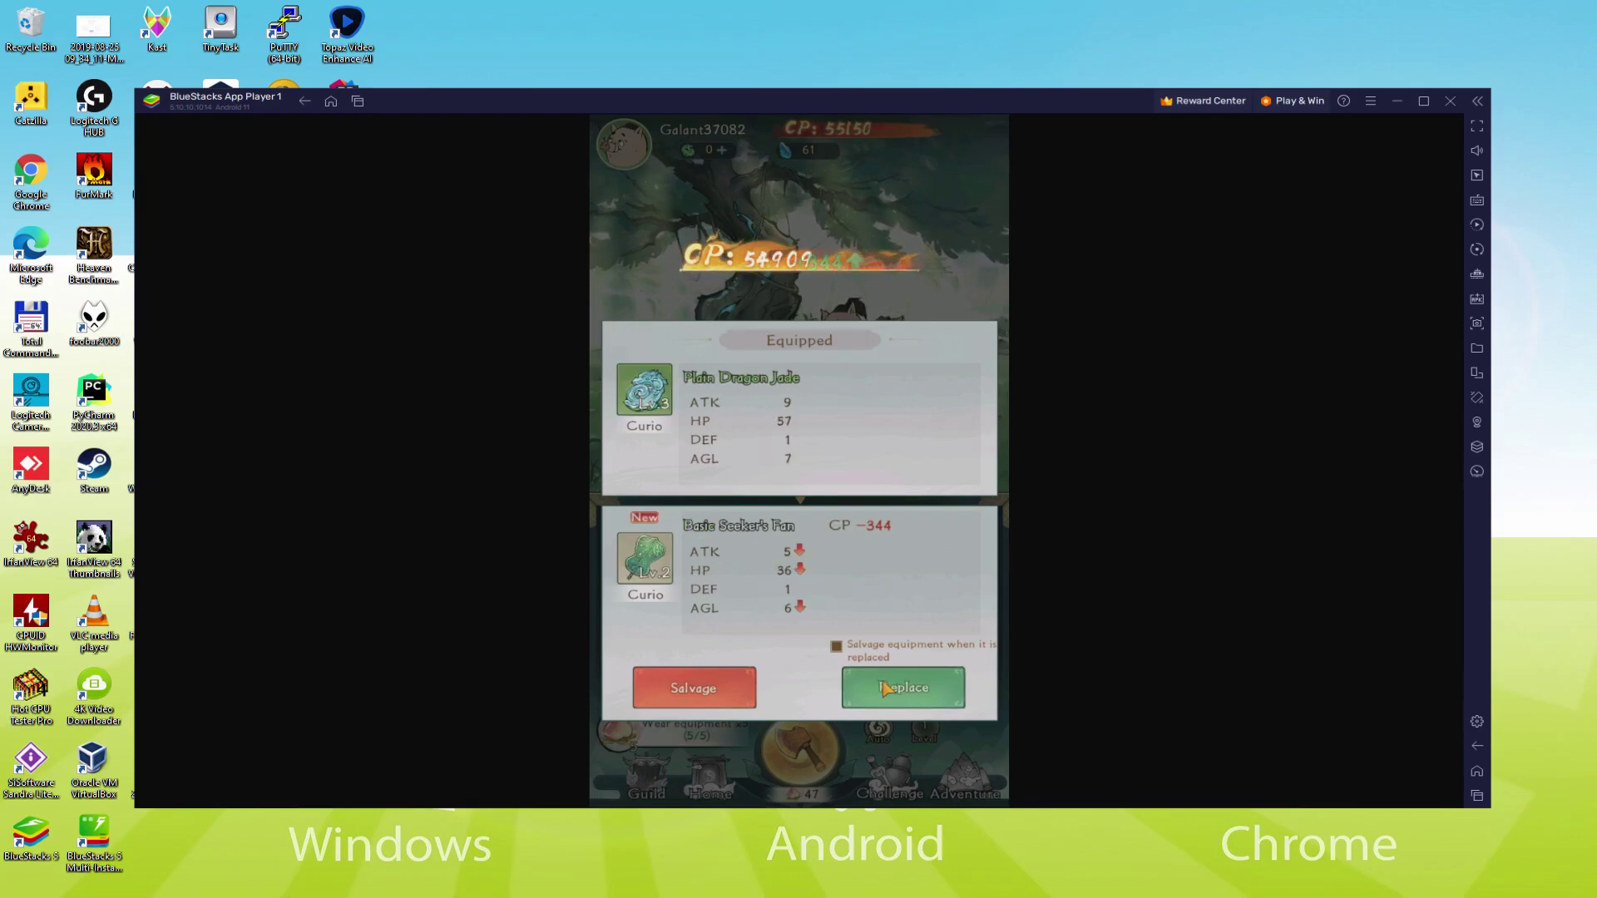
left_click(884, 687)
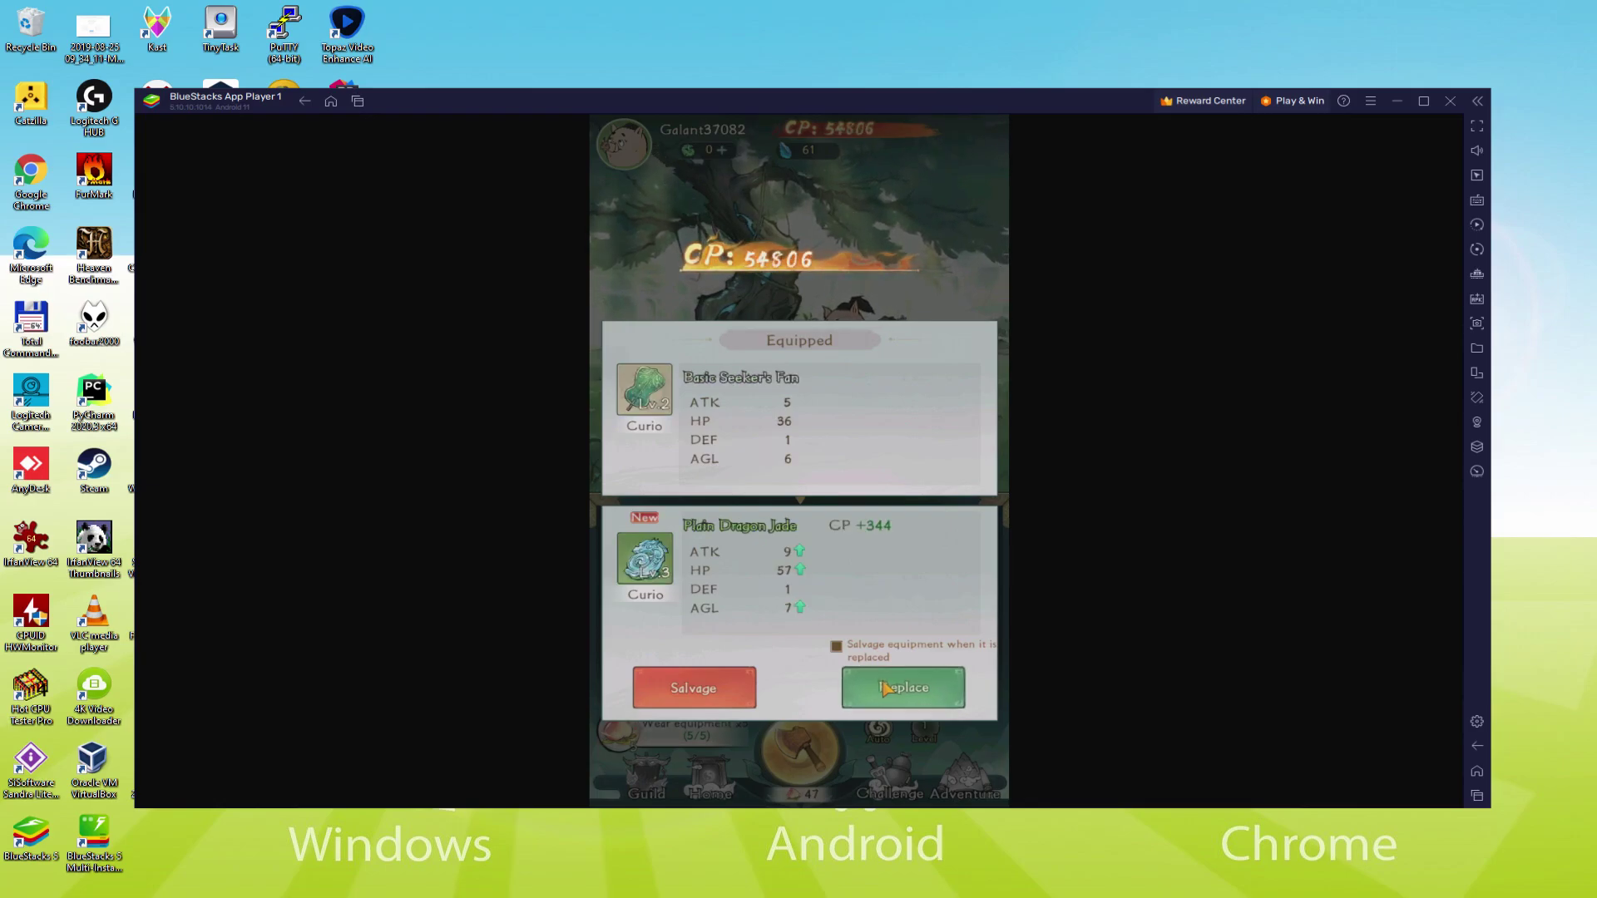
Cancel salvaging the Plain Dragon Jade and equip it instead, and equip the Basic Crystal Orb from the next chop.
left_click(688, 690)
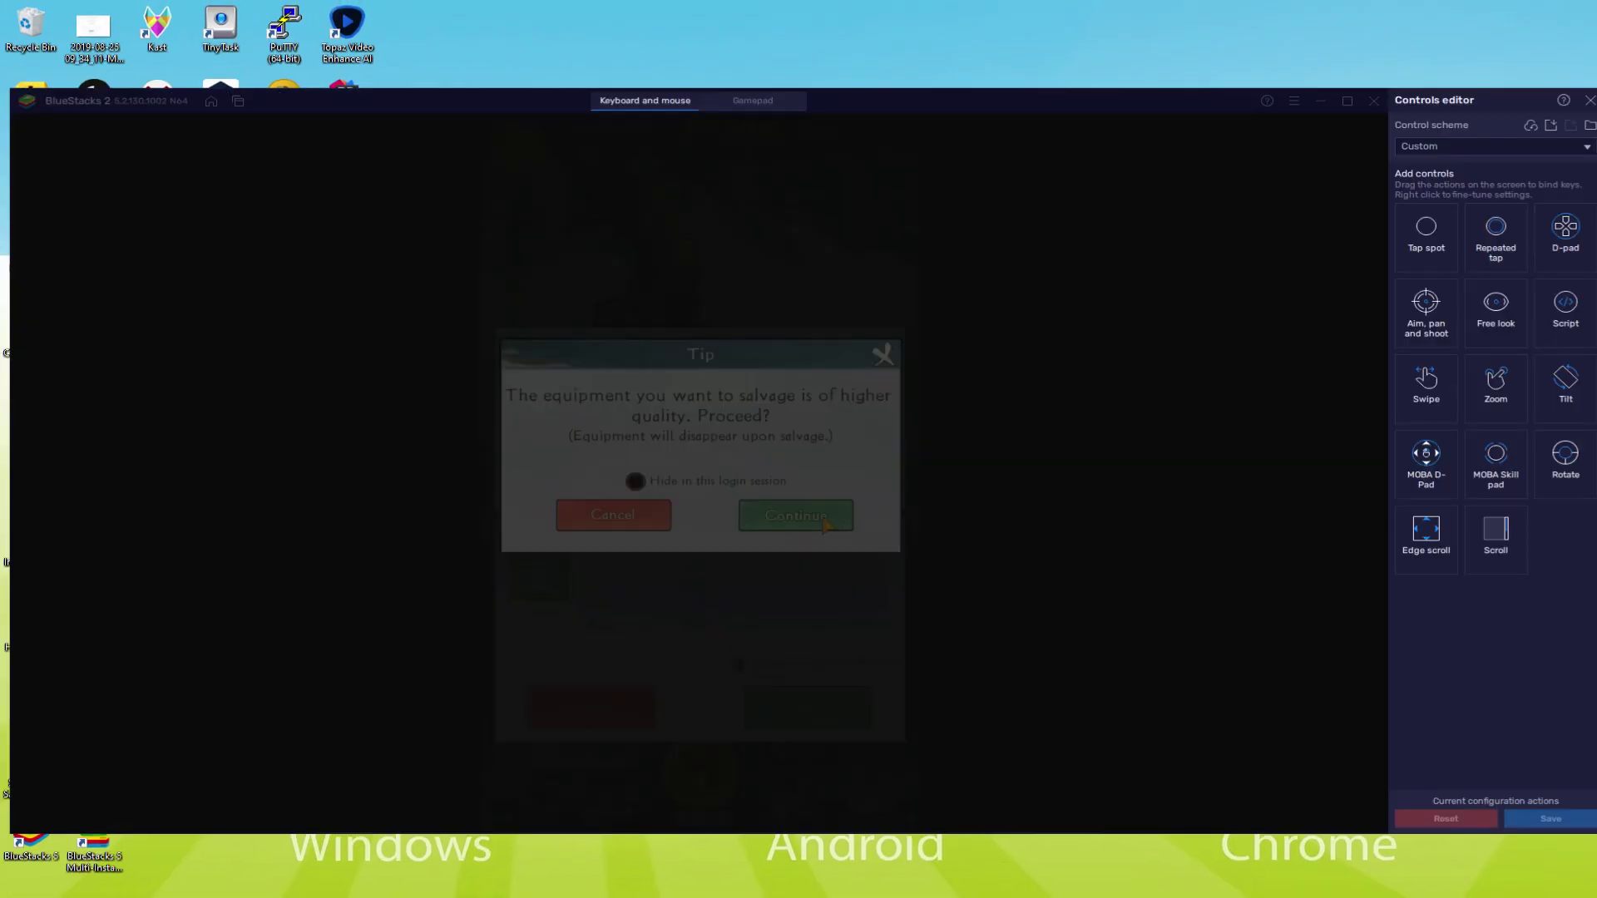
left_click(614, 516)
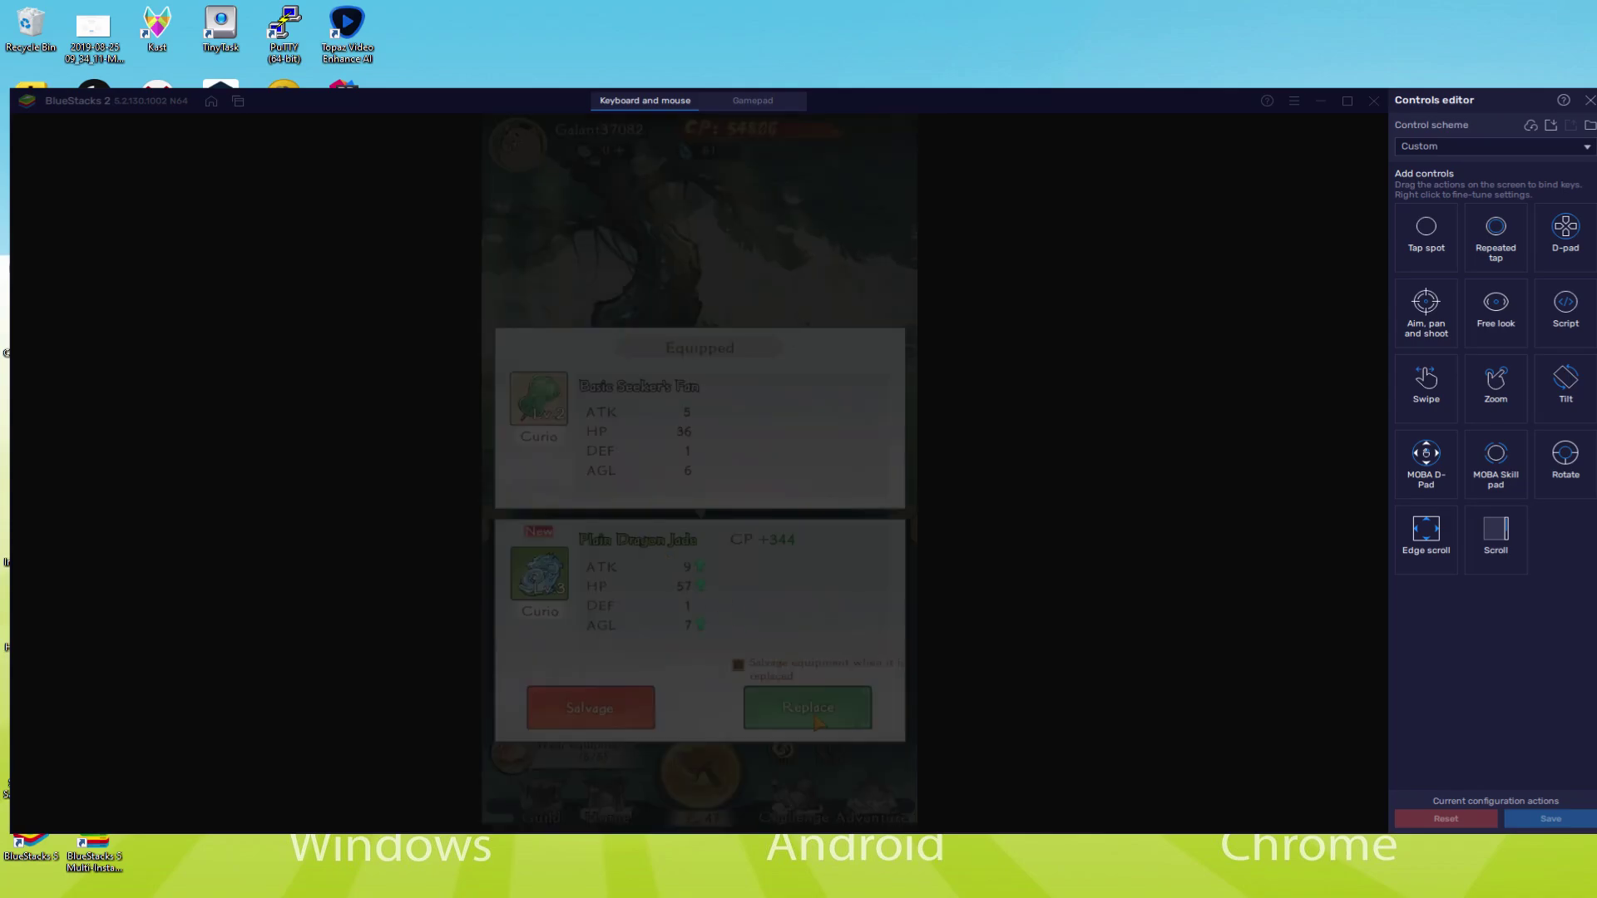
left_click(682, 655)
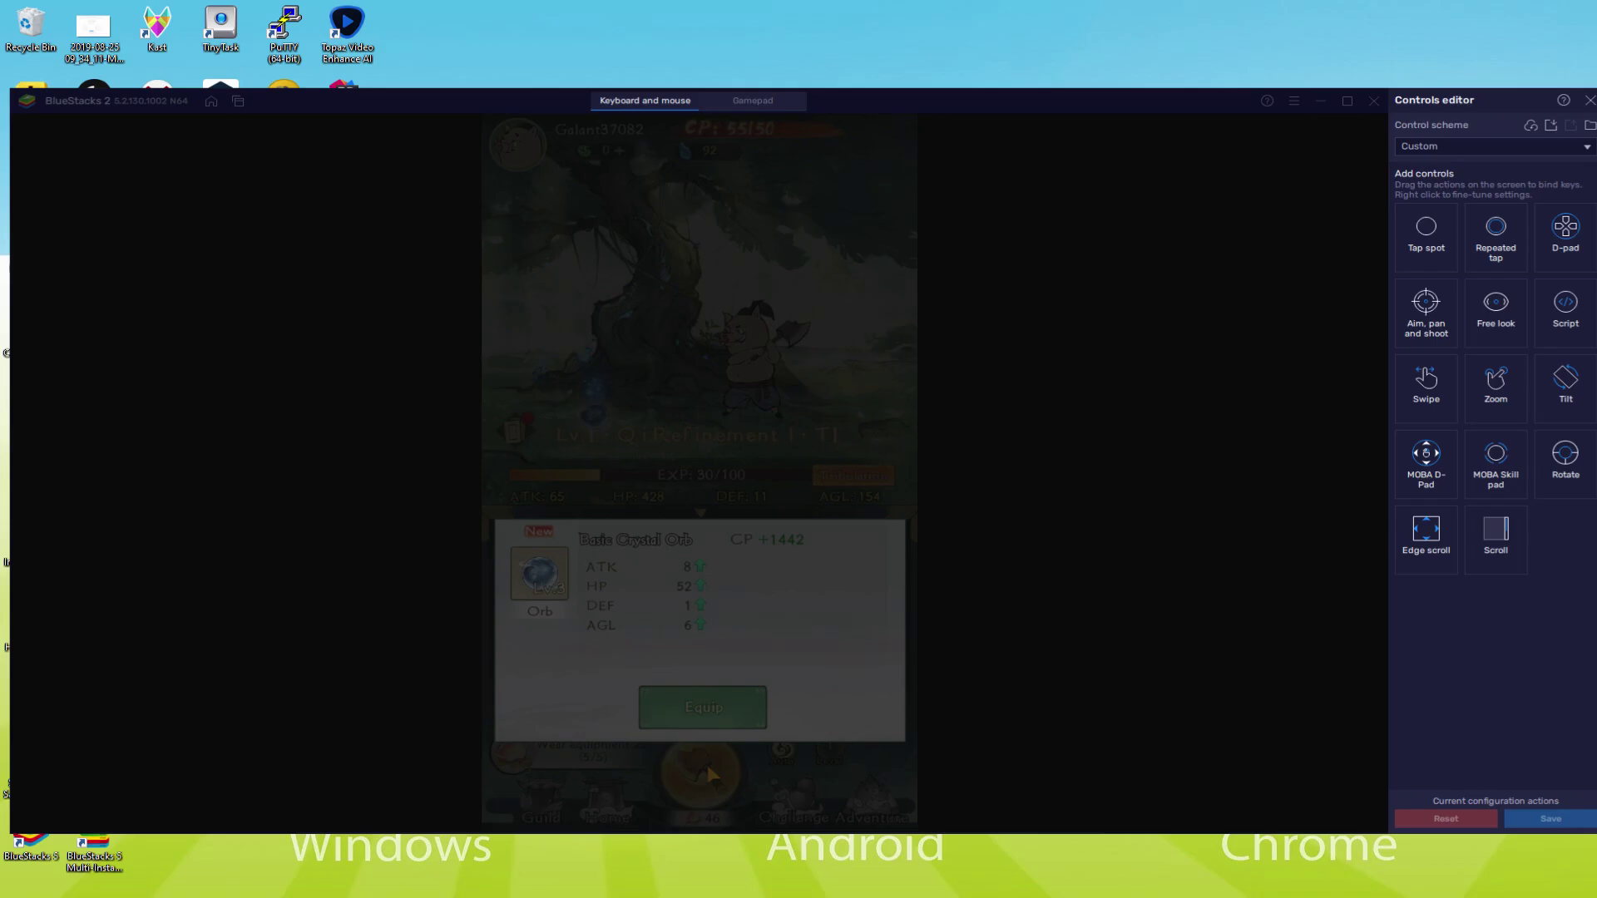
left_click(726, 711)
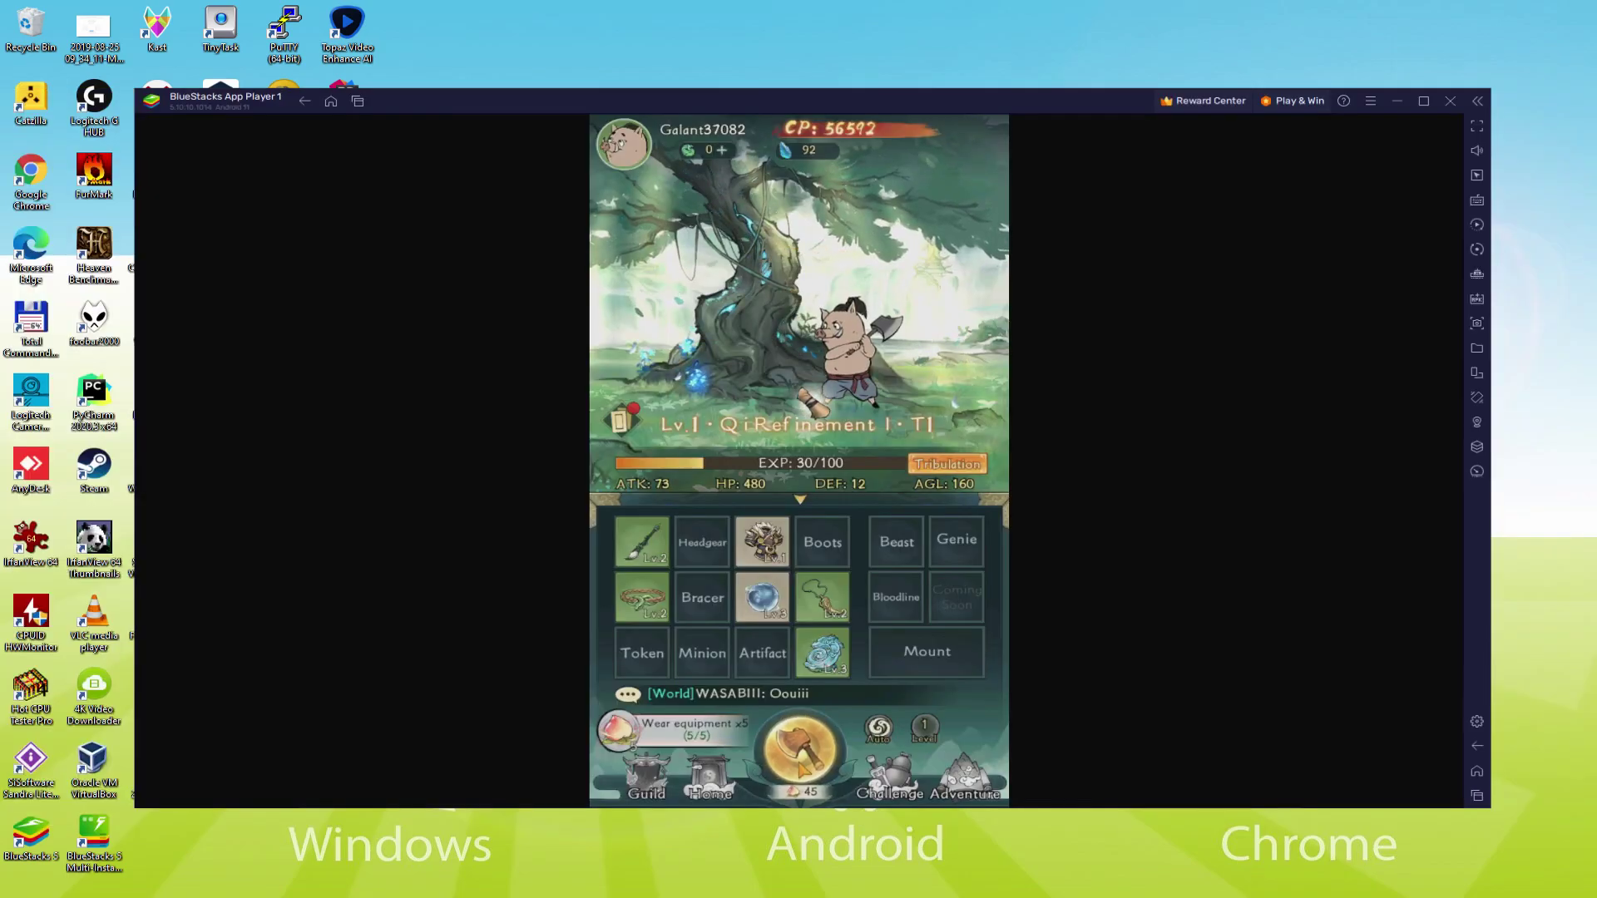
Chop the Divine Tree for a bracer, equip it and chop again.
left_click(800, 748)
left_click(799, 685)
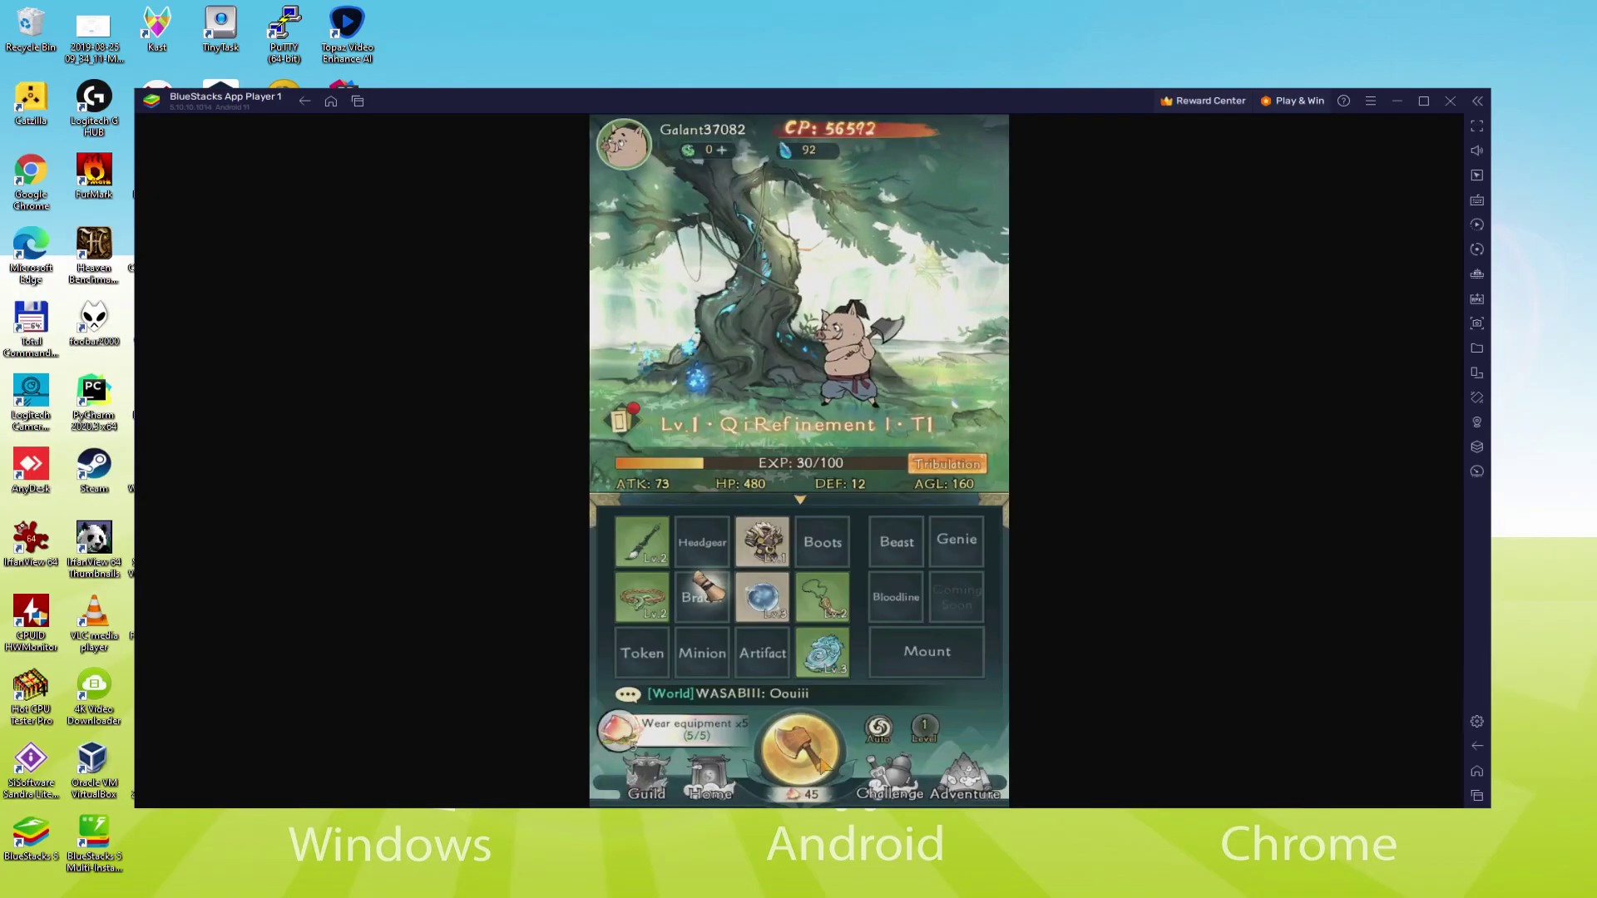
left_click(821, 765)
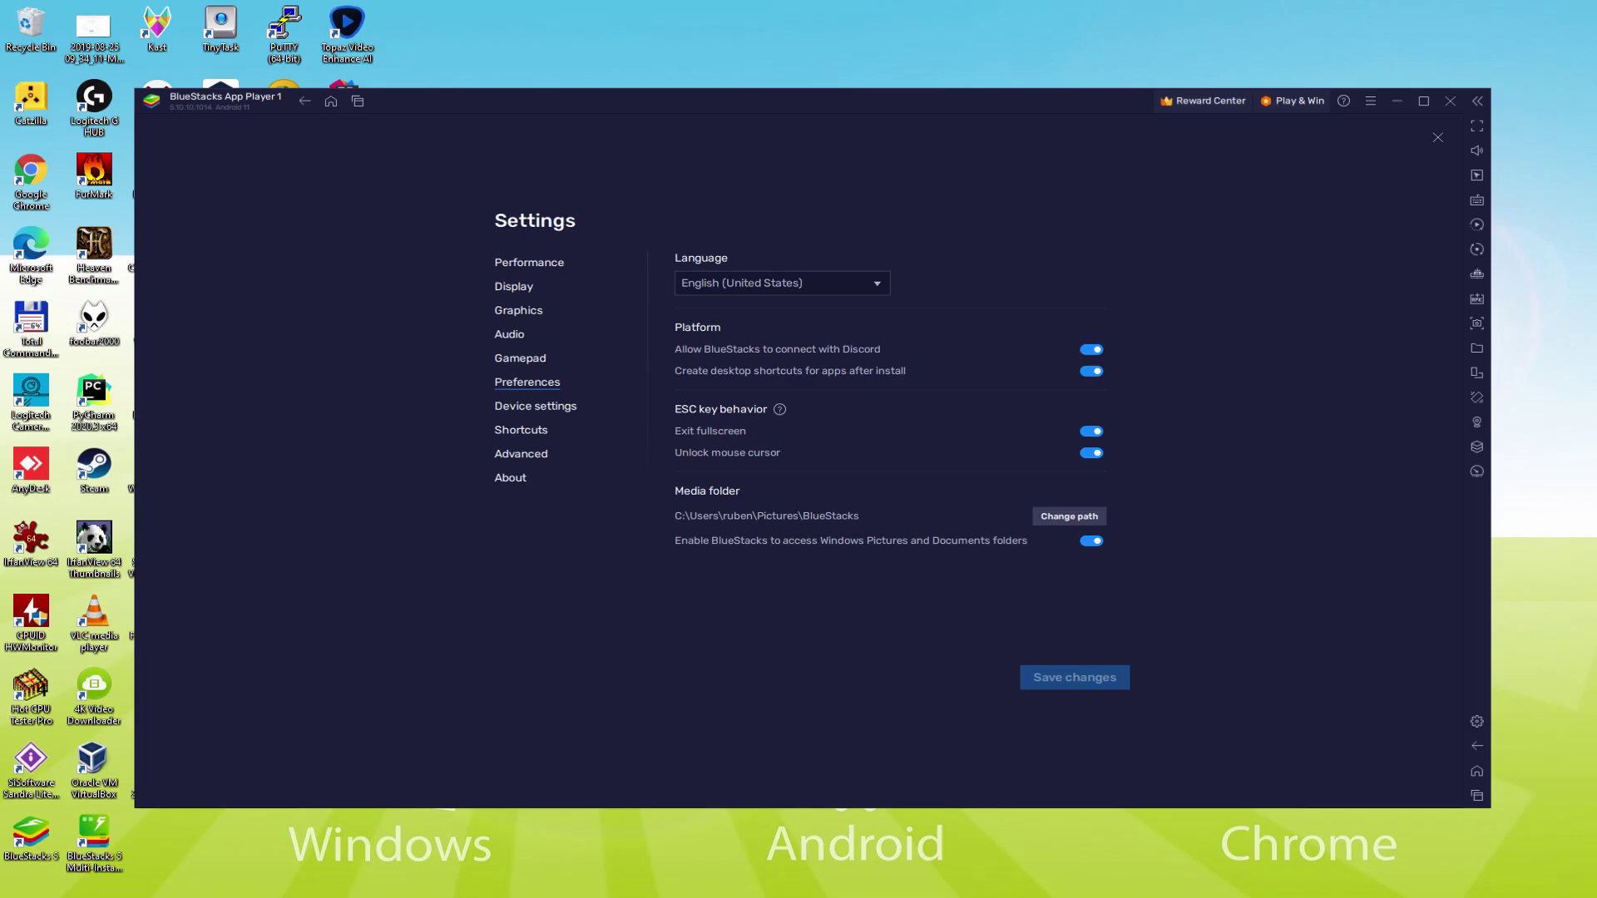
Return from the settings to the game, equip the dropped gourd artifact and salvage the next drop, a Basic Seeker's Fan.
key("Escape")
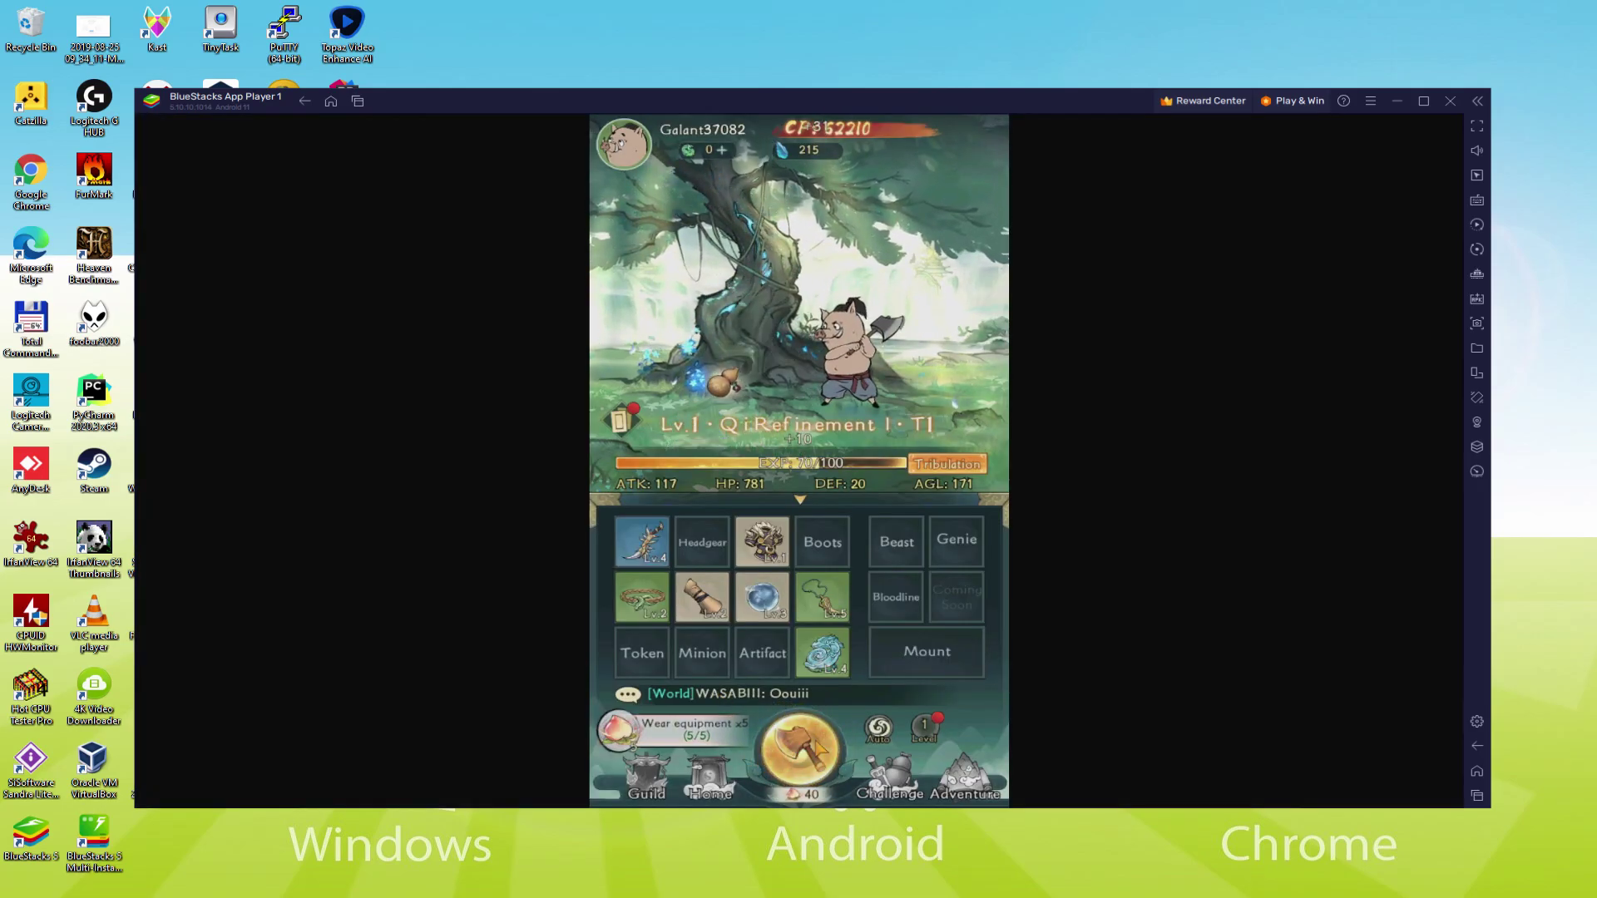
left_click(819, 695)
left_click(826, 748)
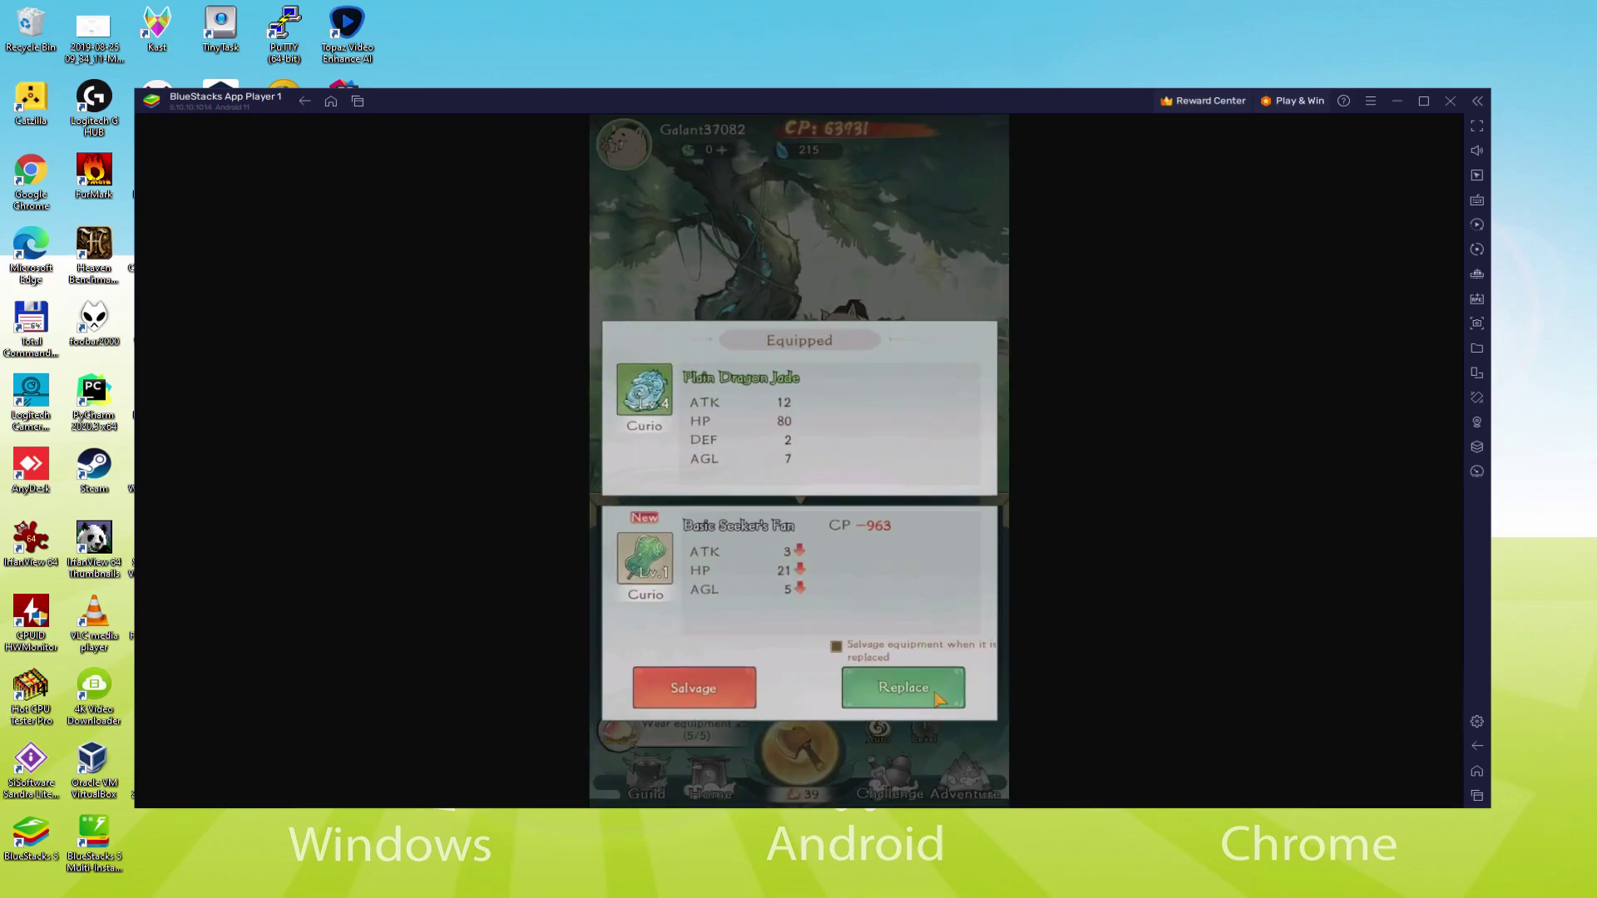
left_click(683, 697)
Chop the Divine Tree for headgear and equip it, and salvage the drop from the following chop.
left_click(801, 745)
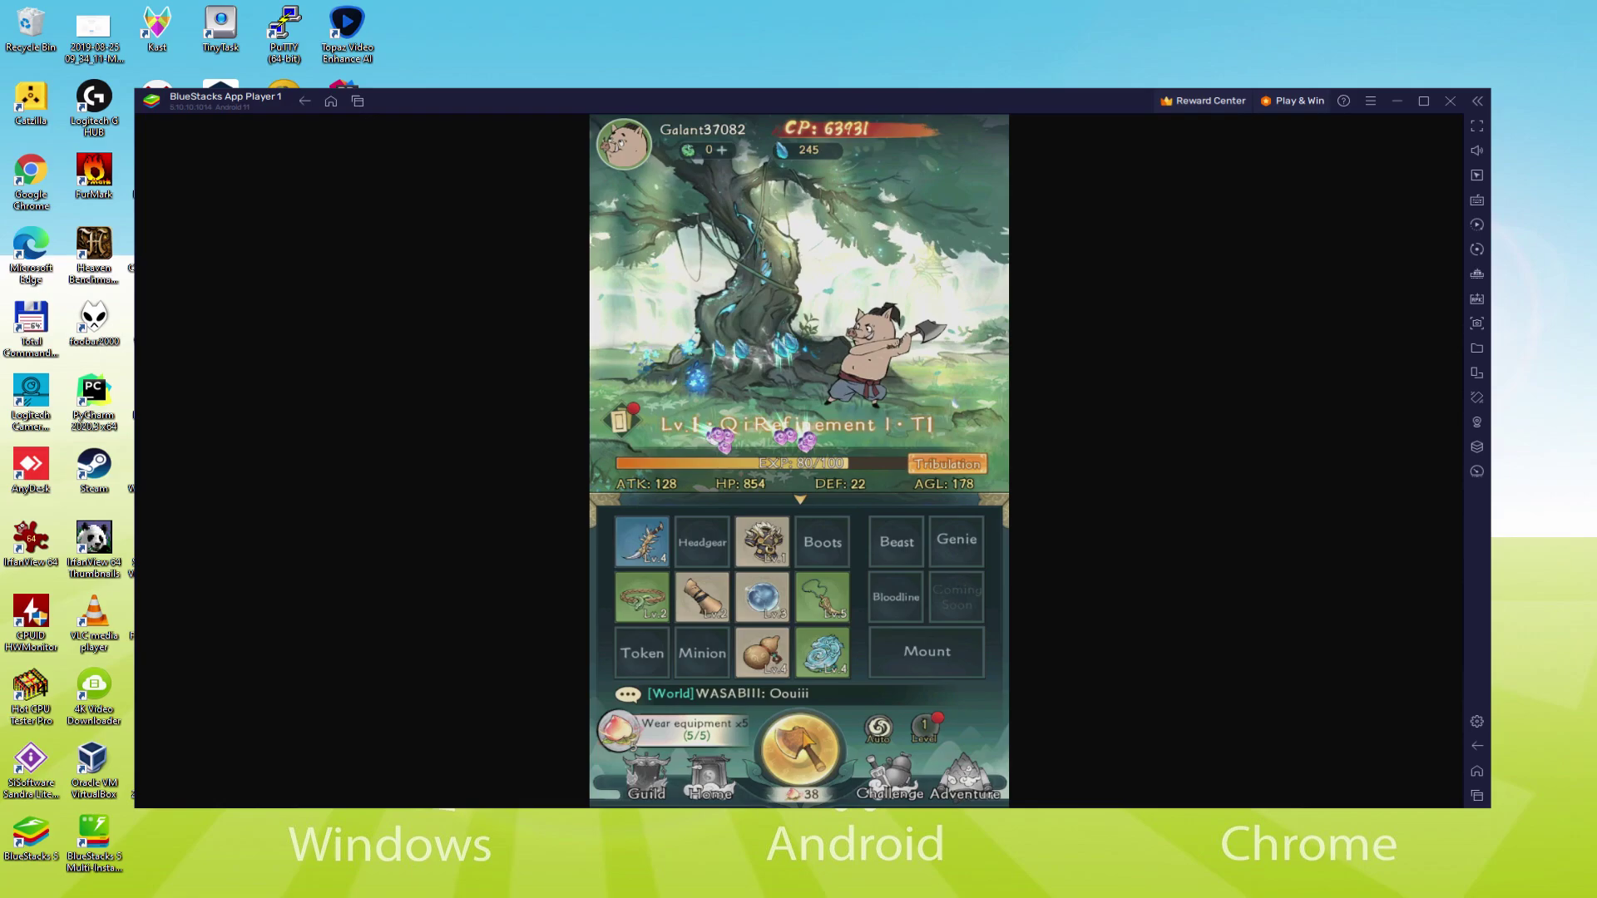
left_click(803, 667)
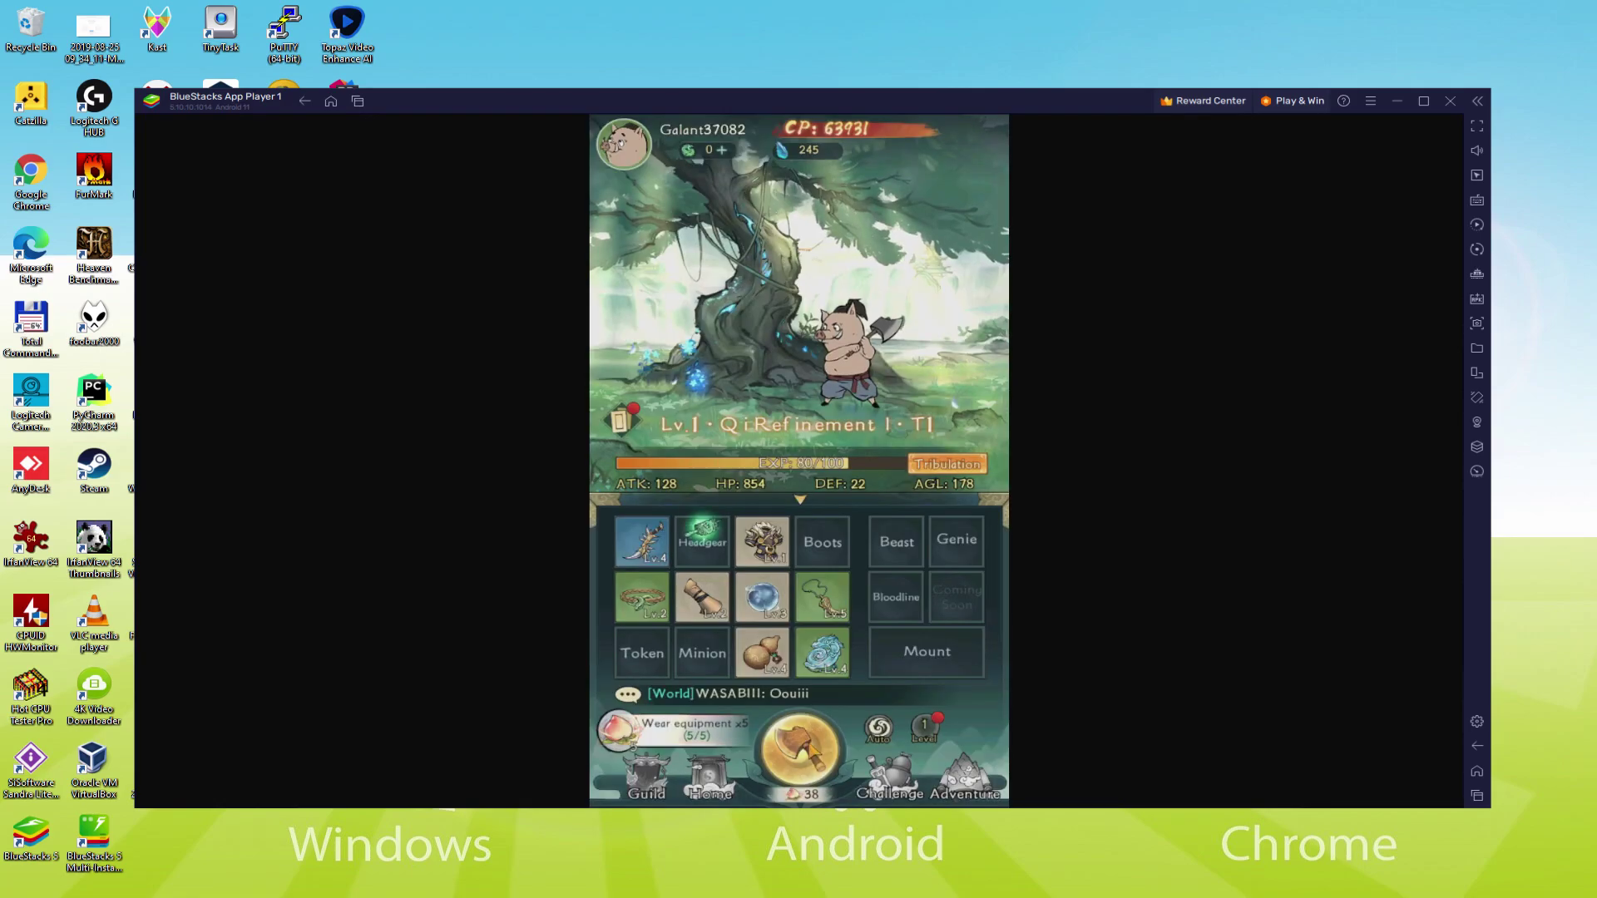
left_click(807, 749)
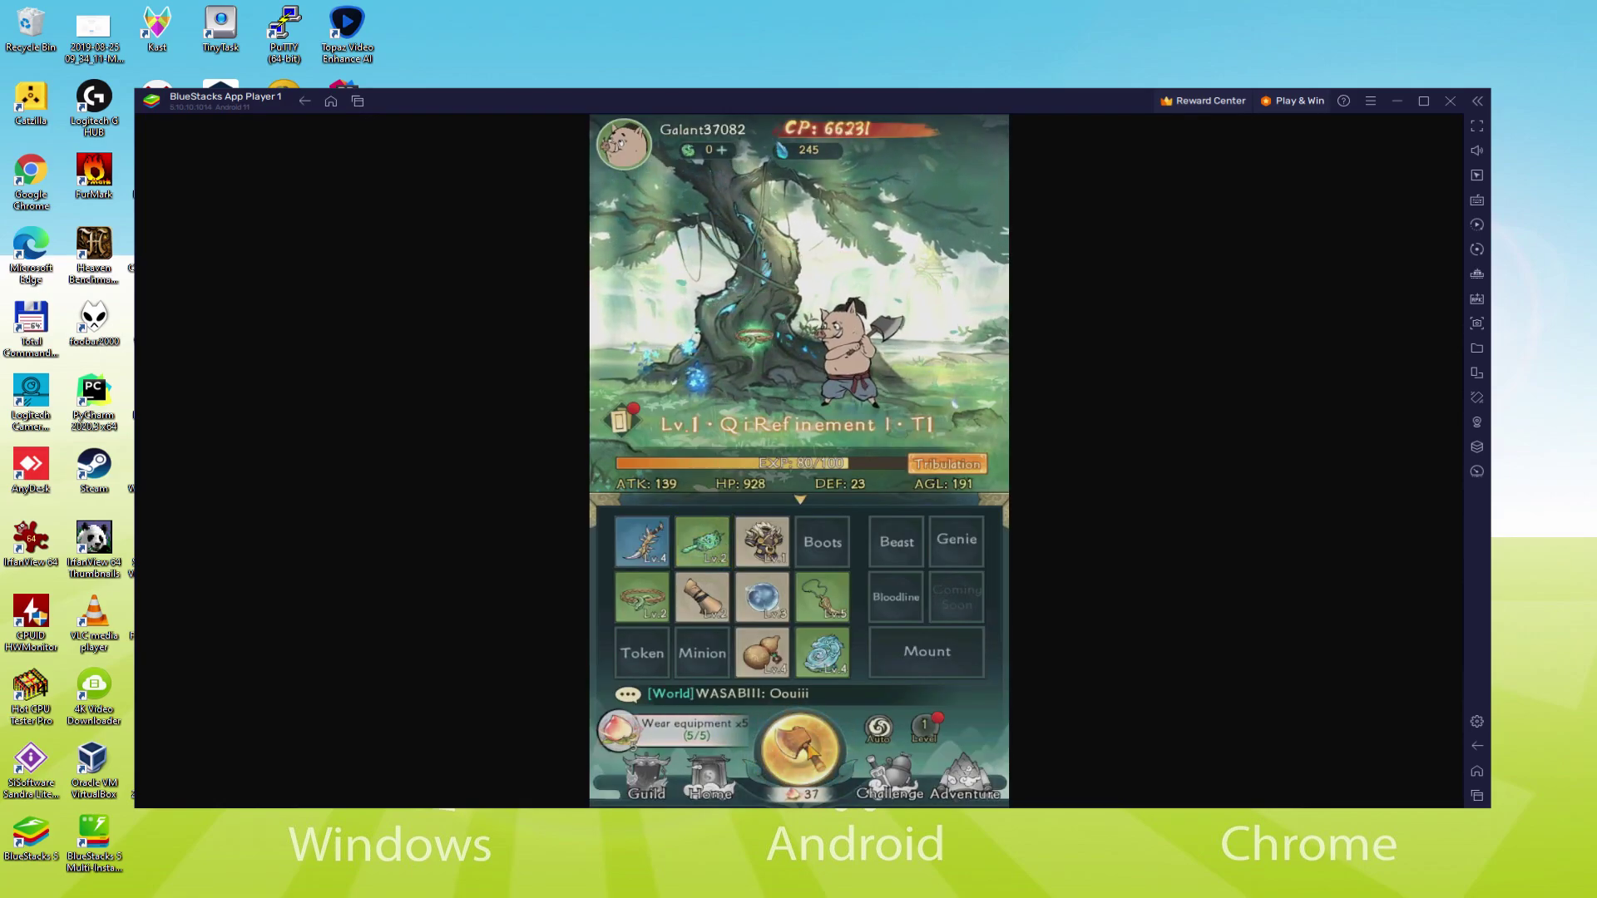
left_click(712, 697)
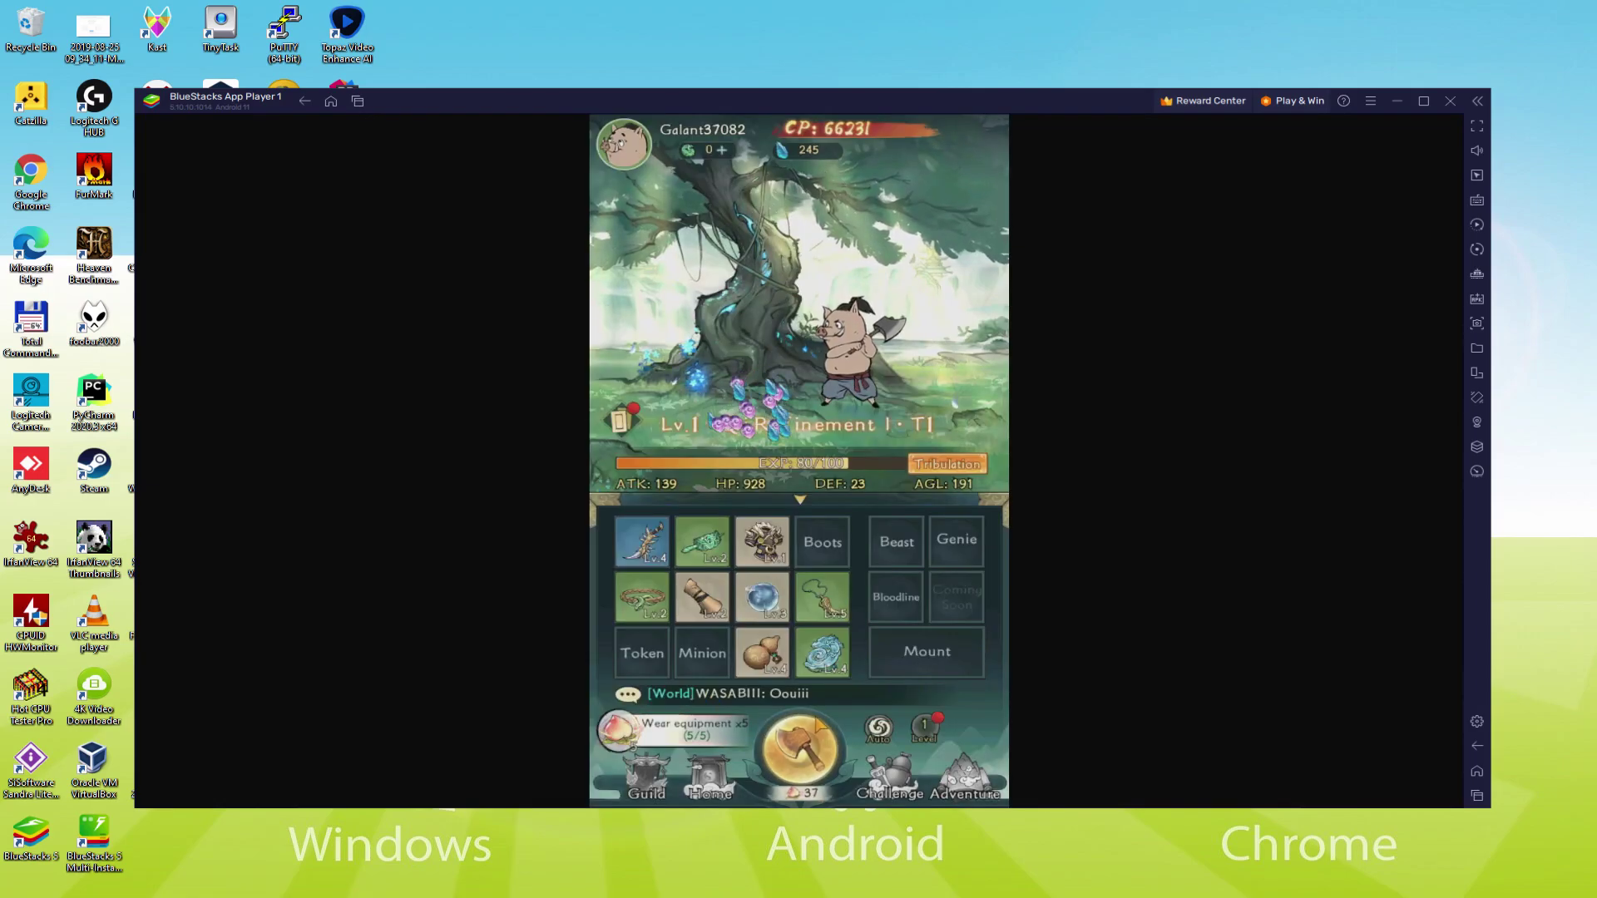
Chop for the Plain Taoist Boots and equip them, and salvage them once replaced with the Good Cobalt Boots.
left_click(807, 741)
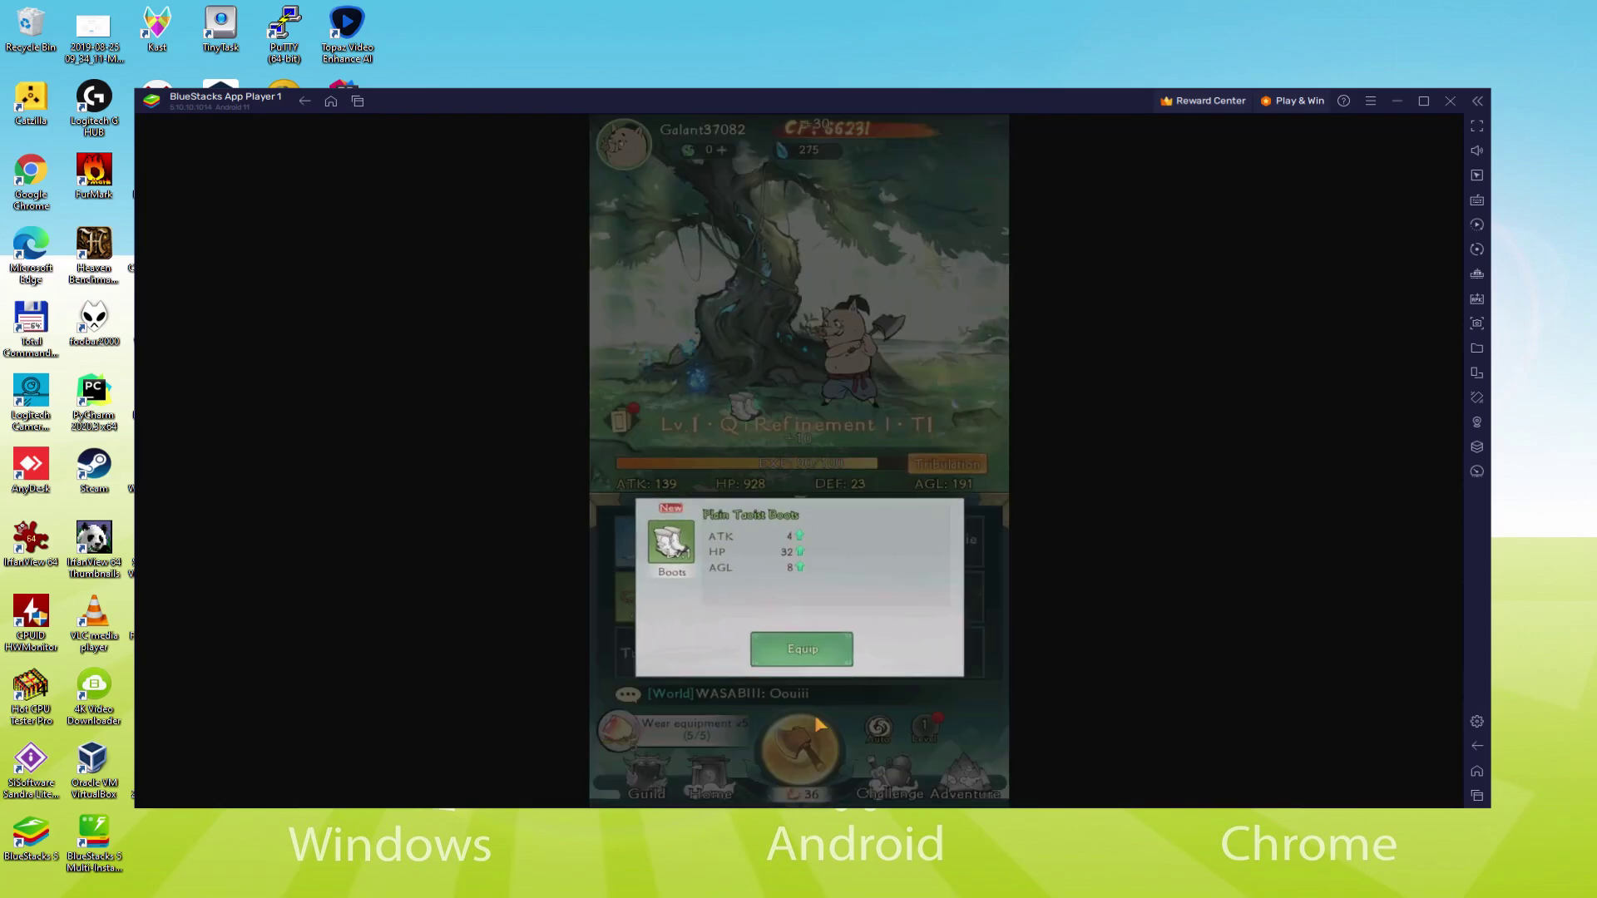
left_click(826, 700)
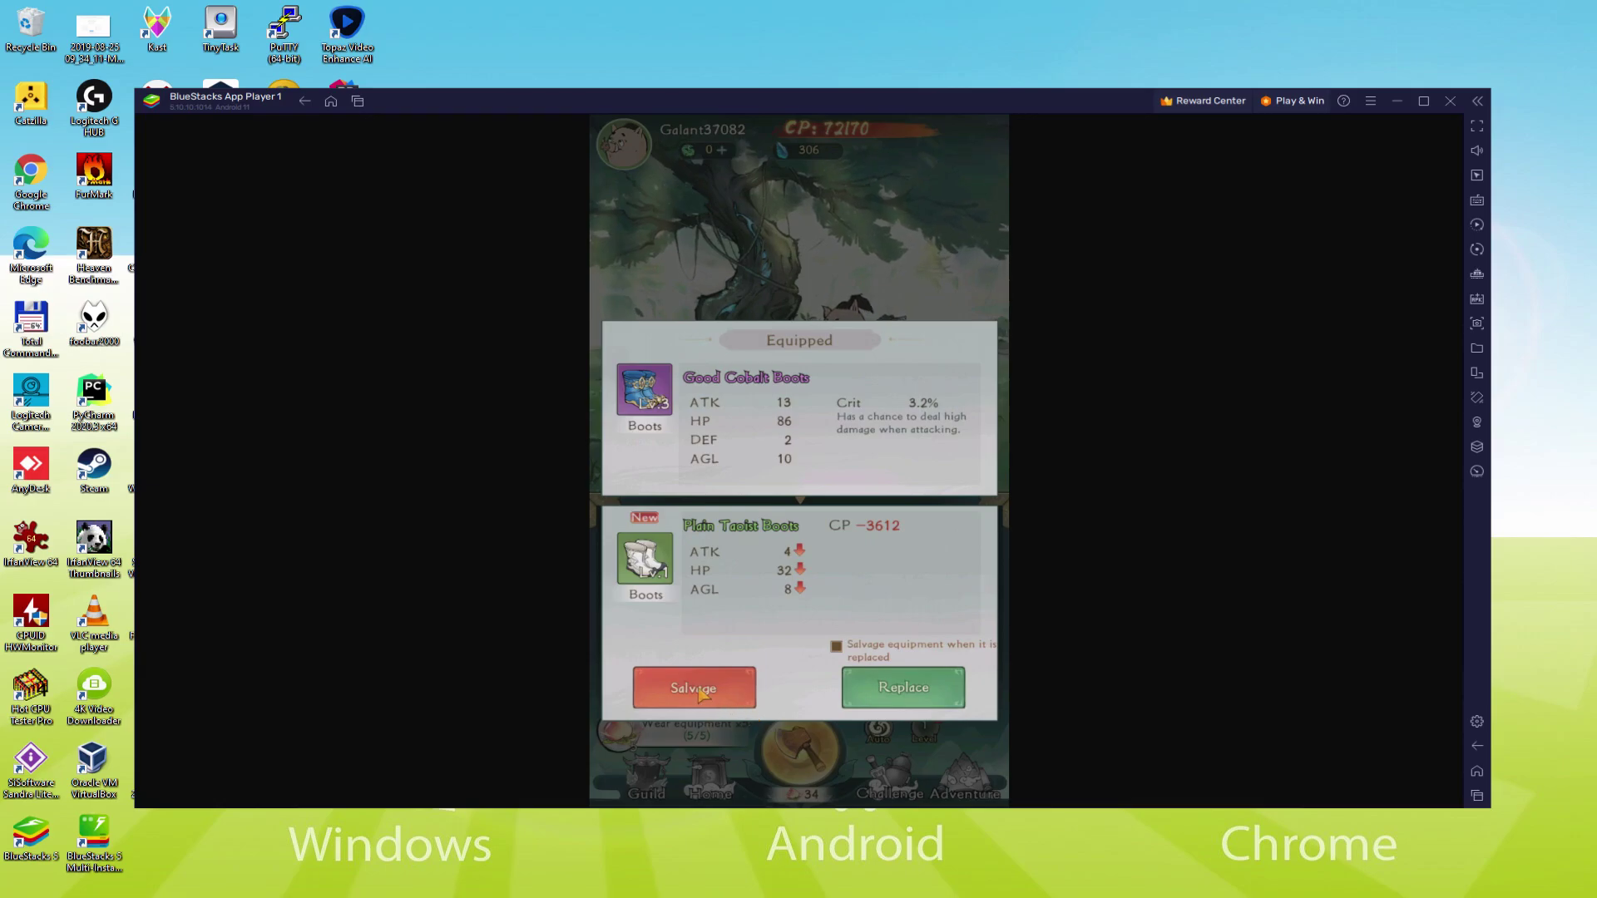
left_click(694, 688)
Chop the Divine Tree twice, salvaging the weaker Basic Immortal Gourd and the drop that follows it.
left_click(797, 748)
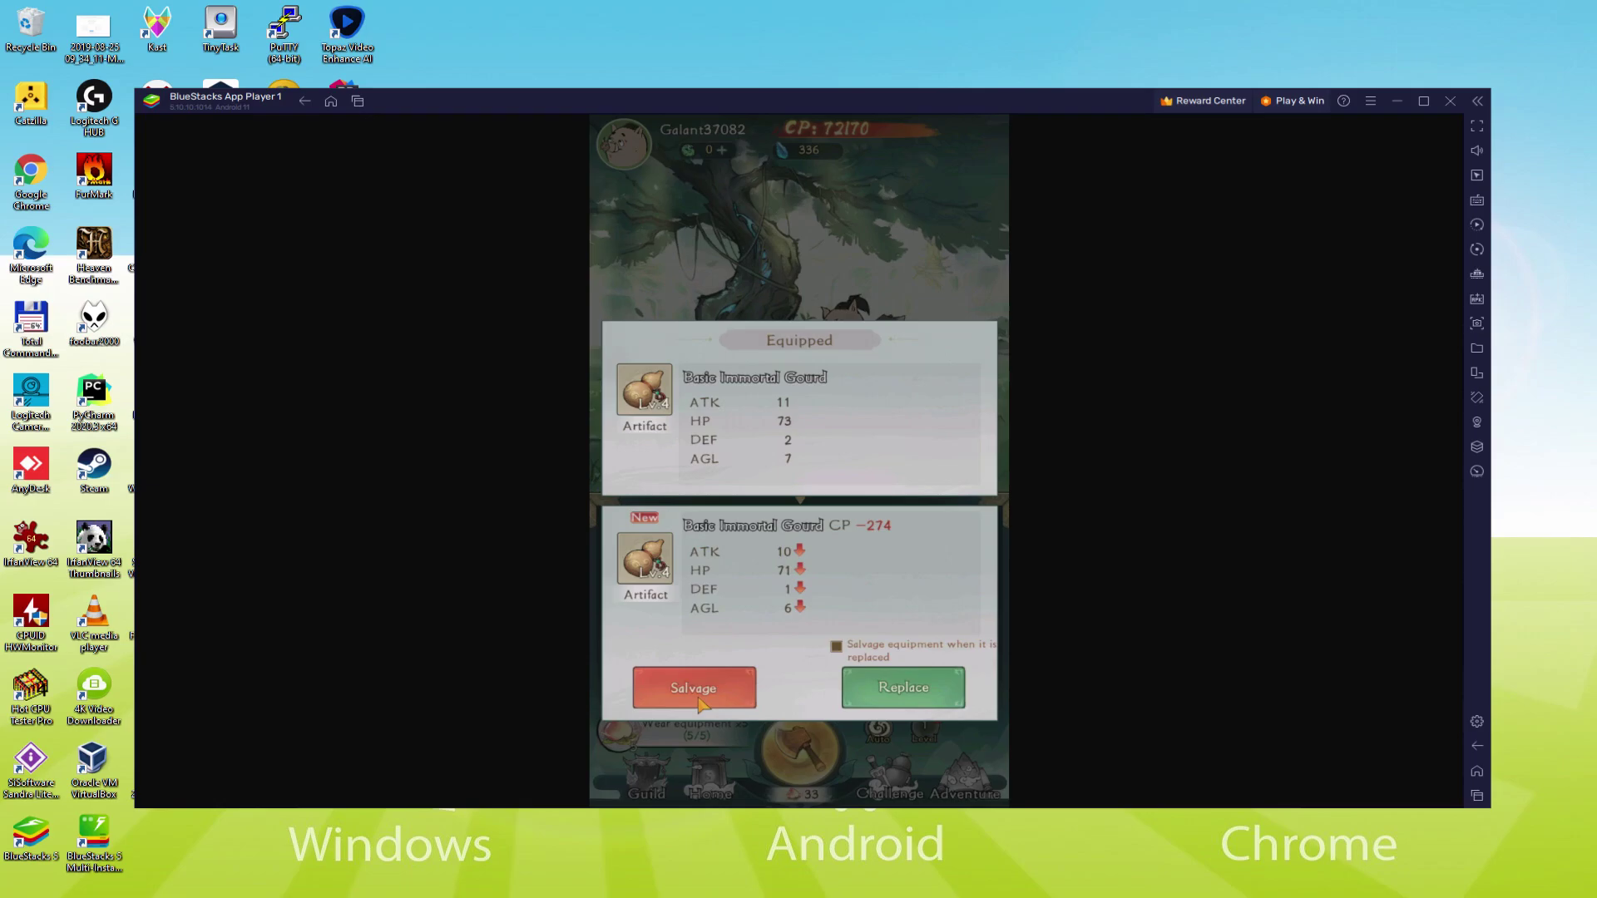
left_click(698, 703)
left_click(795, 748)
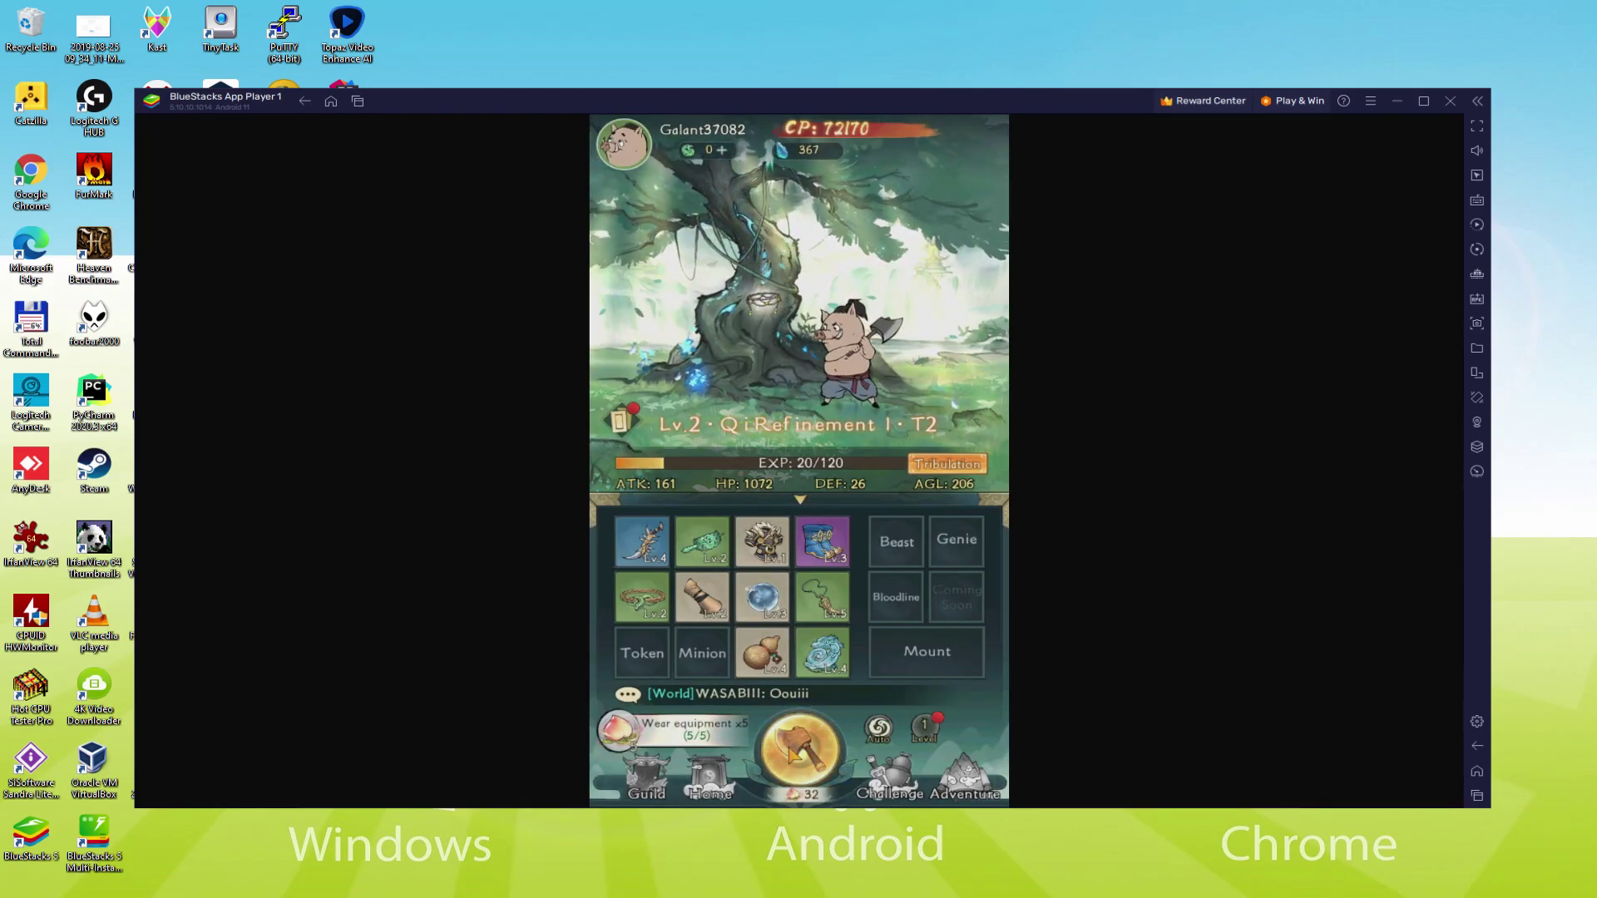
left_click(699, 702)
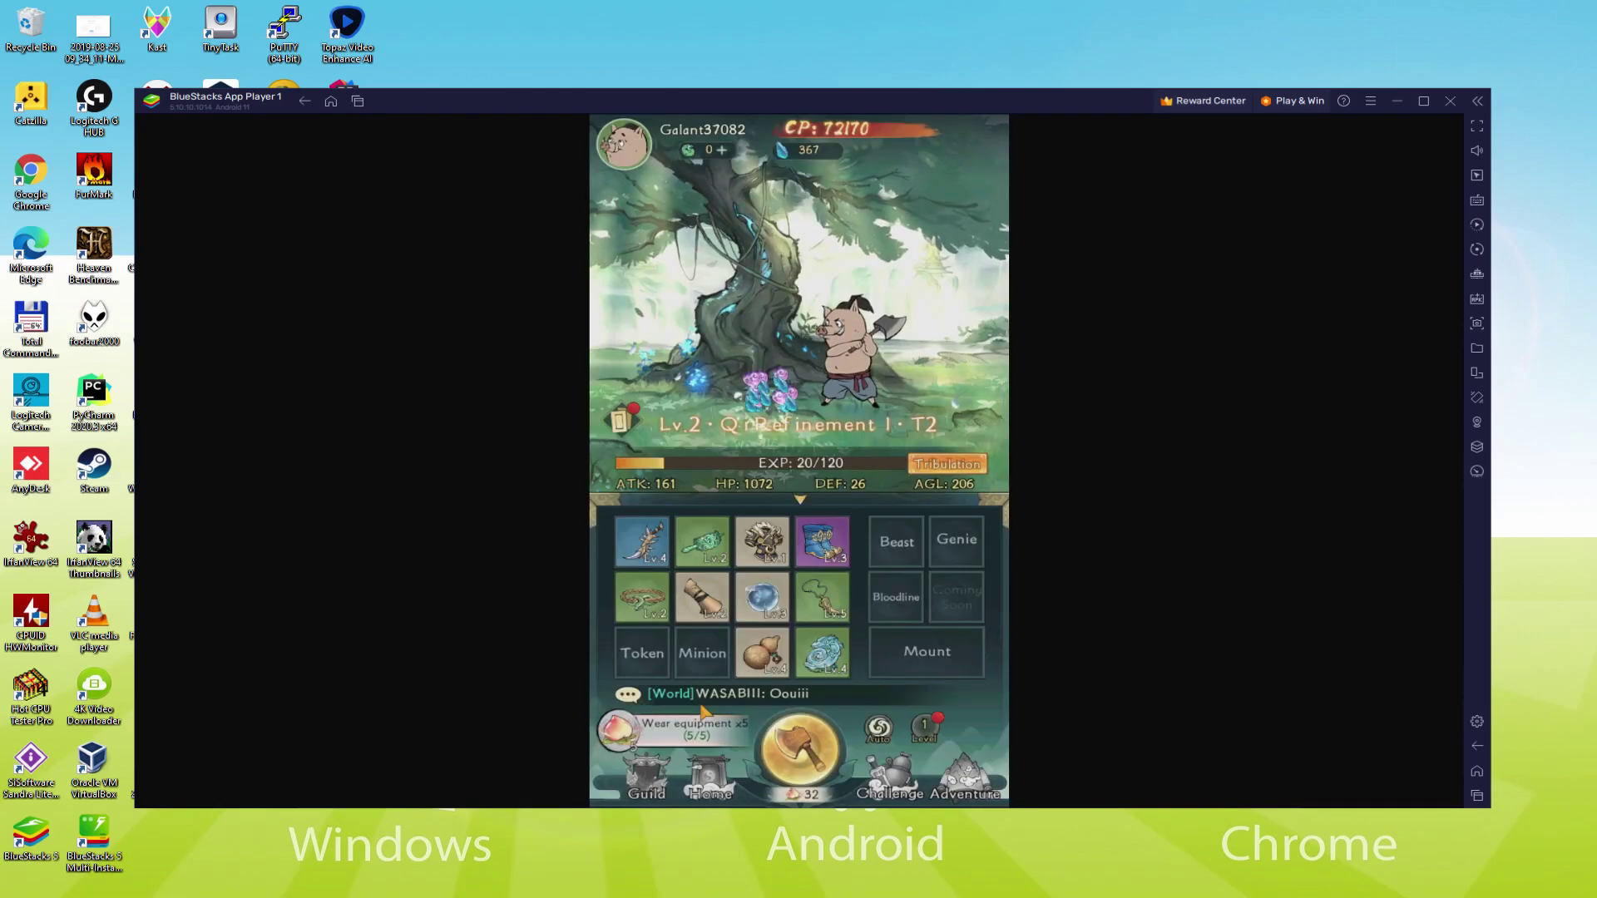
Chop the Divine Tree for a minion and equip the Basic Spiderling.
left_click(794, 749)
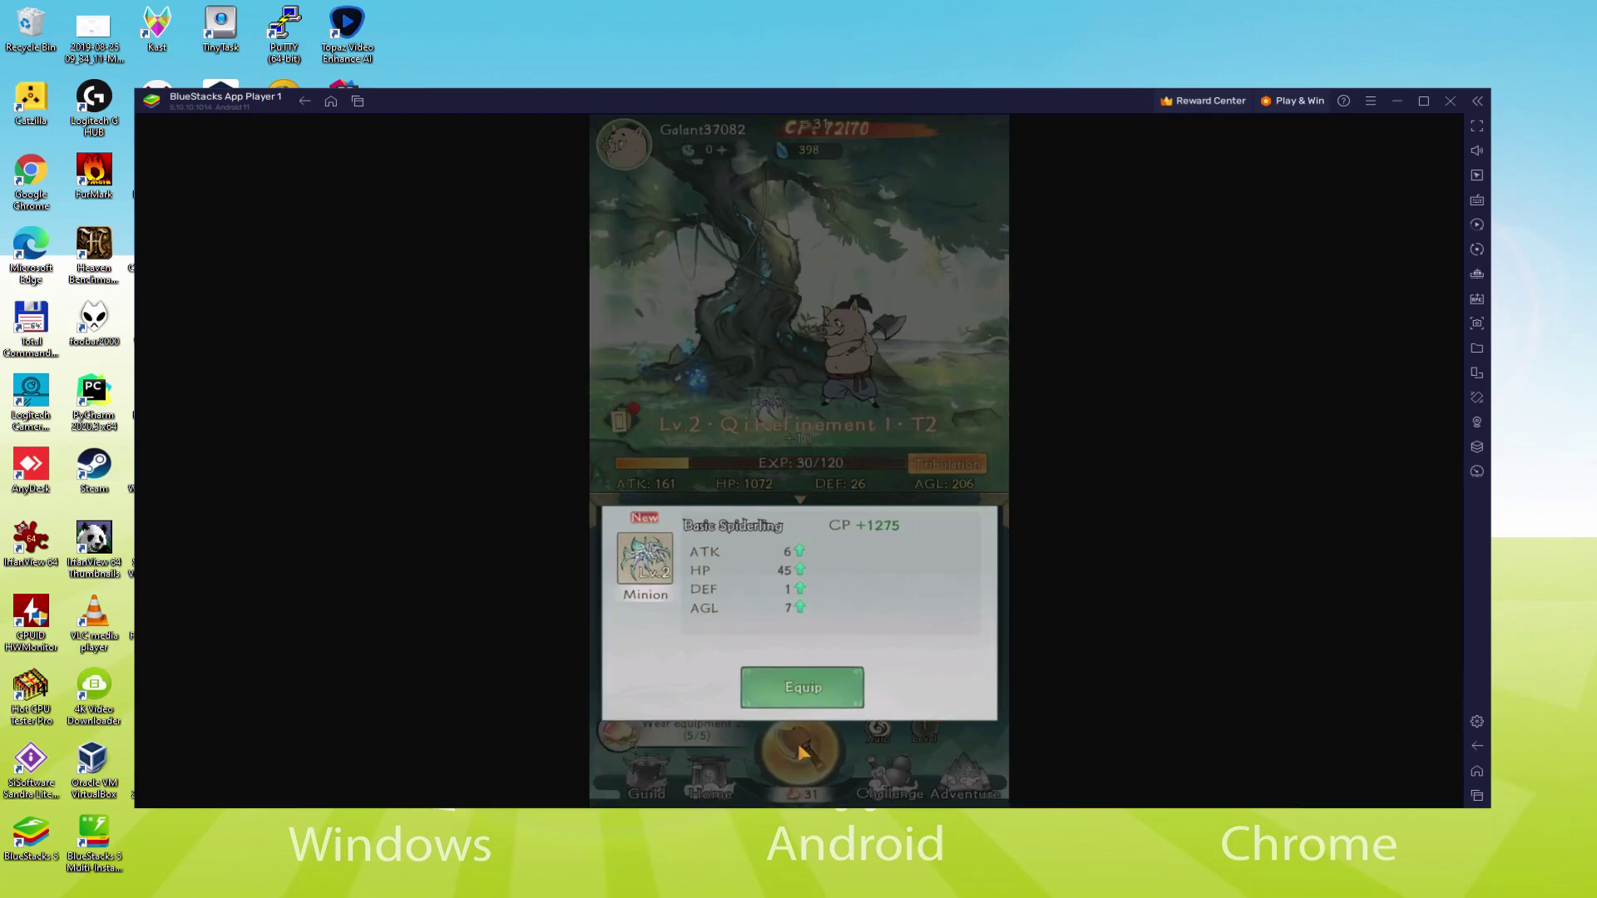
left_click(798, 687)
Chop for another Basic Beast Armor, equip the one with 7 ATK and 46 HP, and confirm salvaging the replaced armor.
left_click(803, 766)
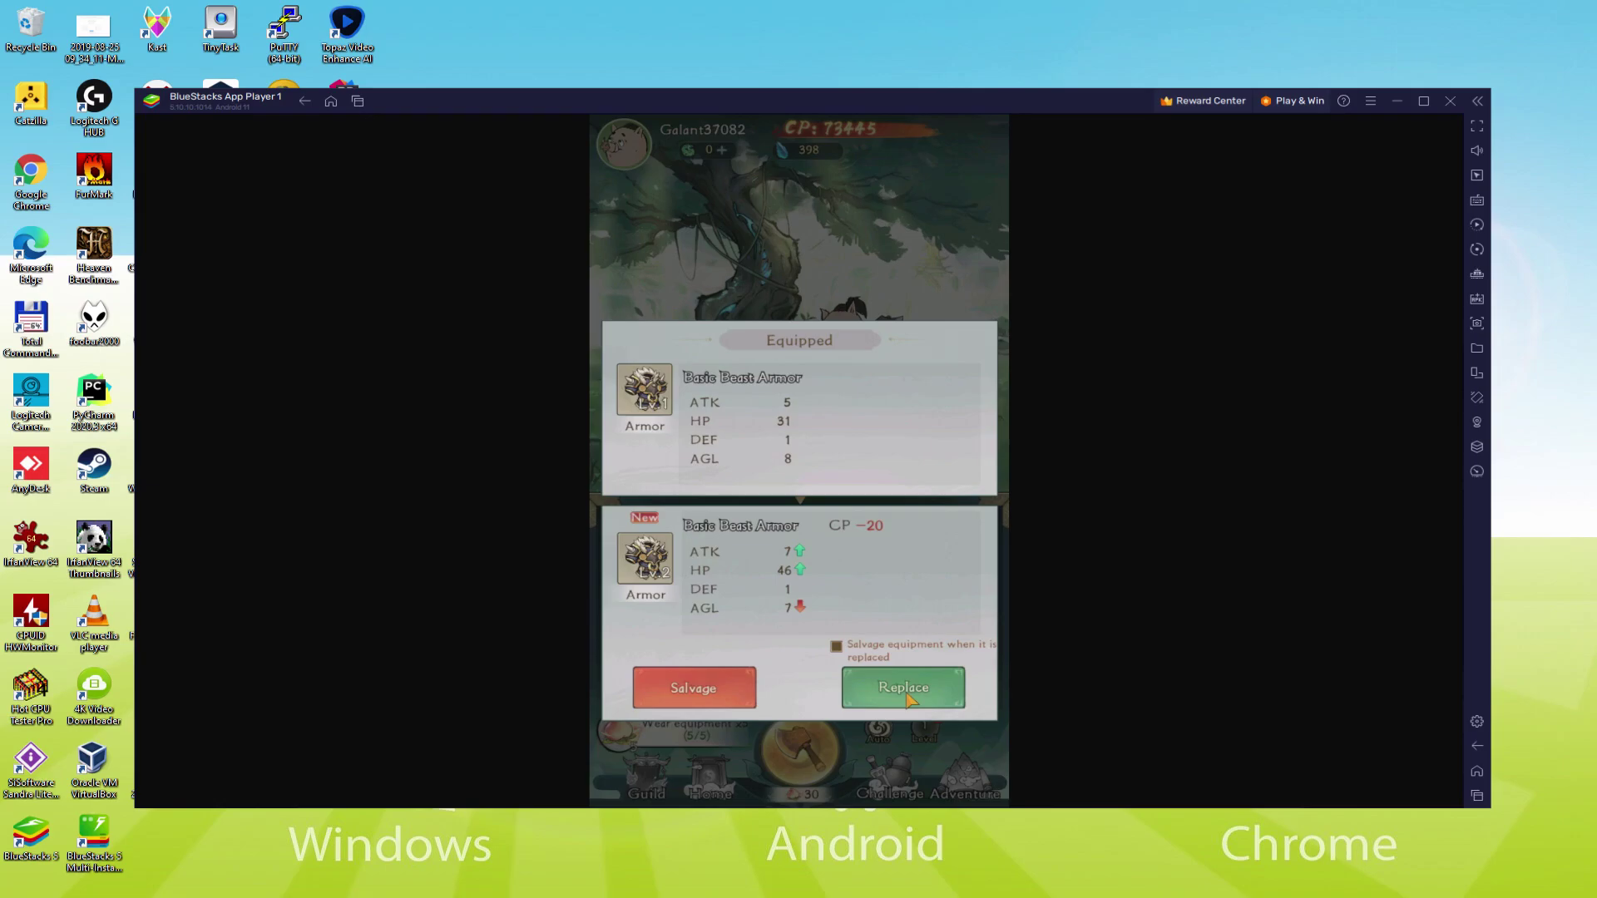
left_click(705, 703)
left_click(800, 749)
left_click(728, 694)
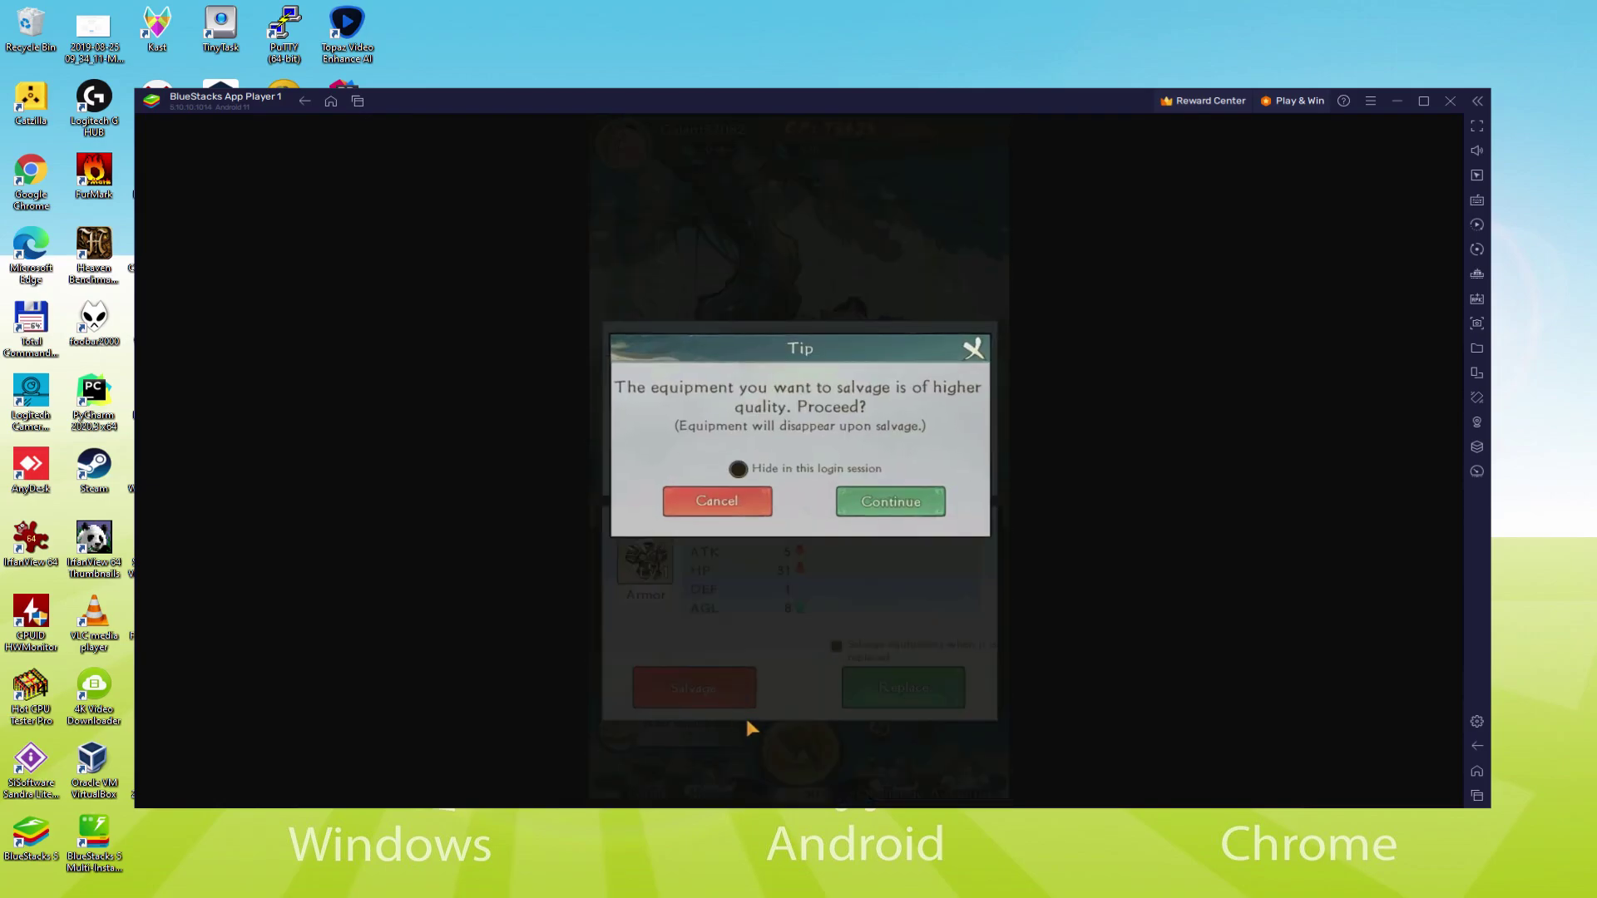
left_click(891, 503)
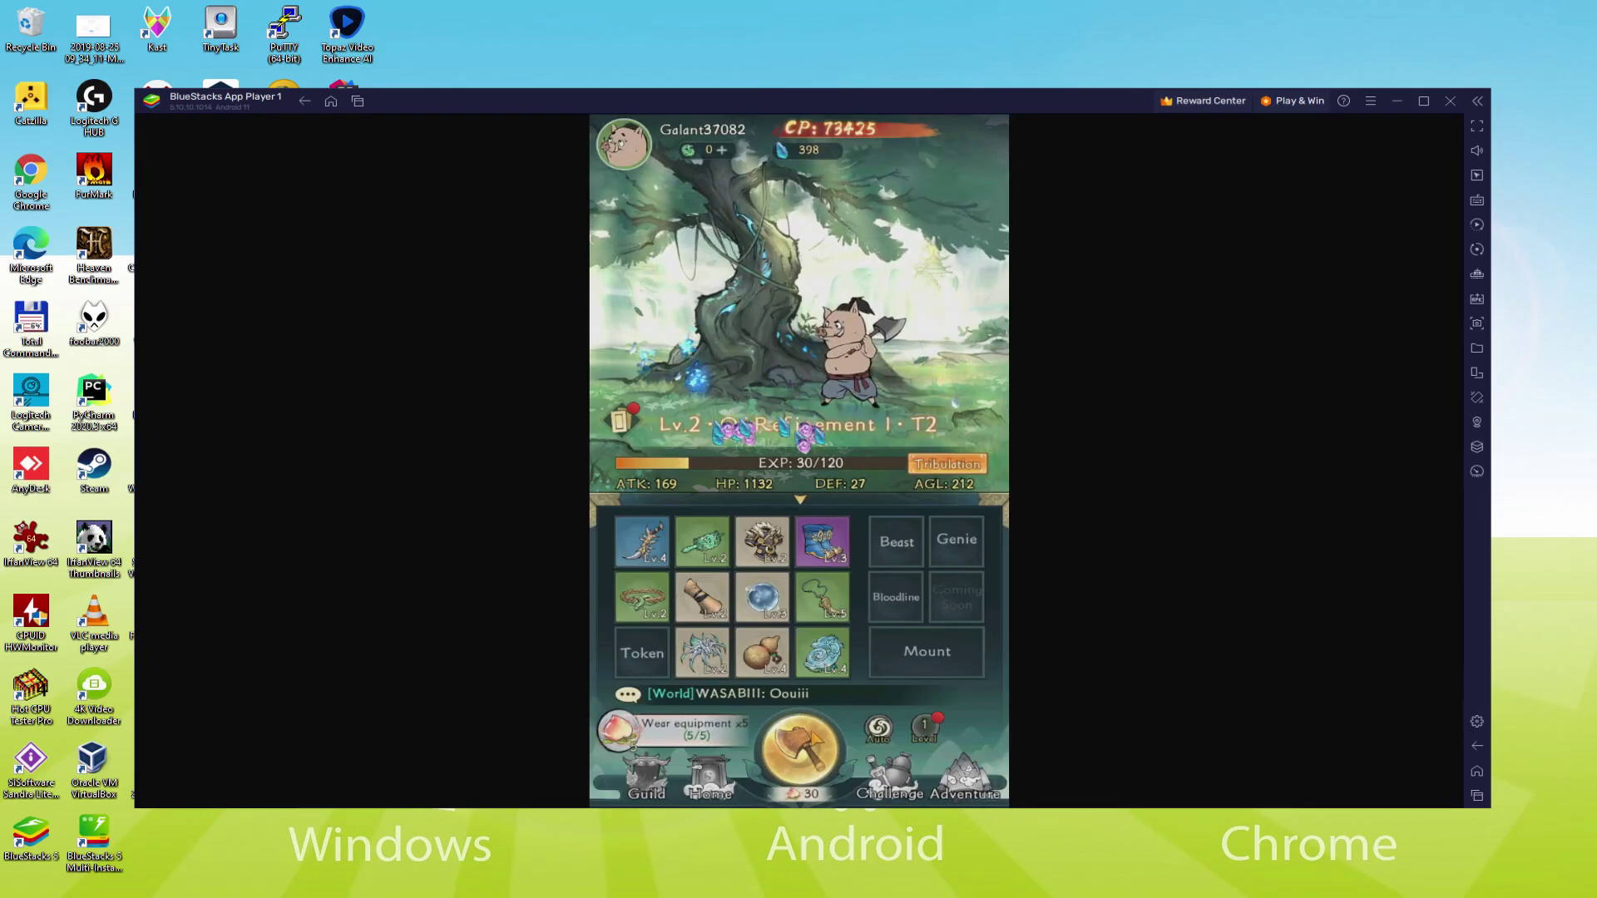
Chop the Divine Tree for a token.
left_click(813, 739)
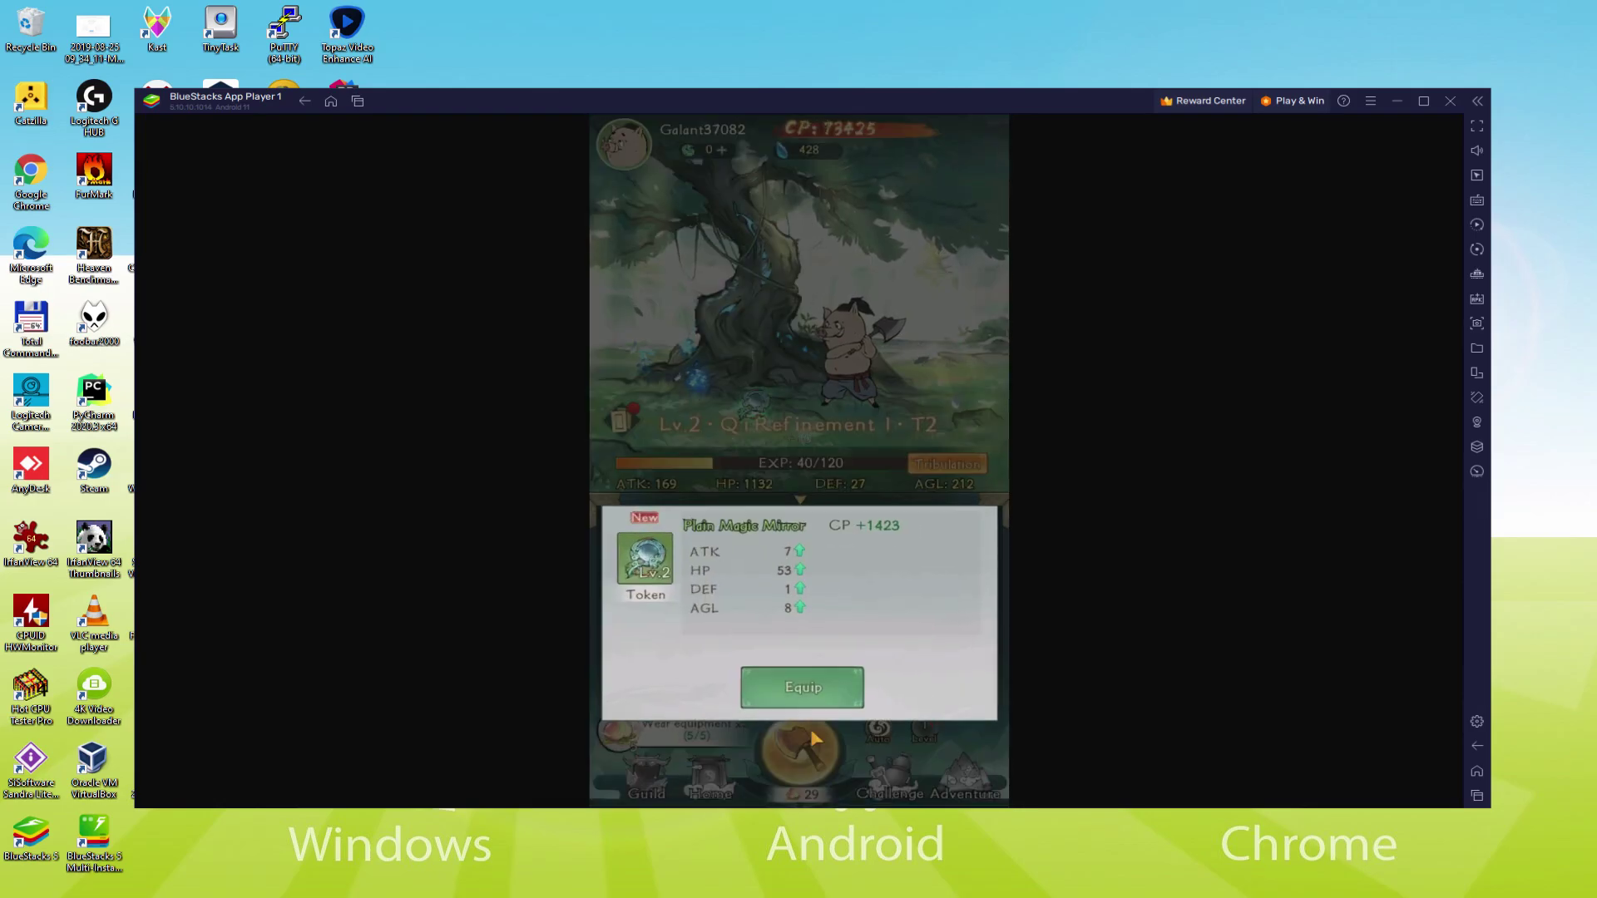